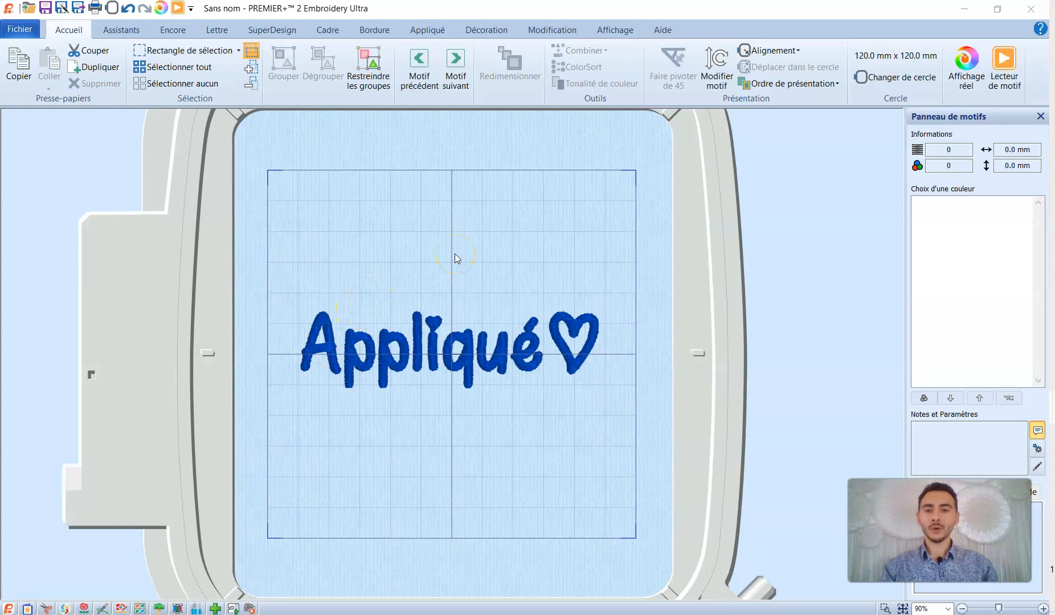
Step: Select the whole "Appliqué" lettering with the heart and delete it from the work area
{"action": "left_click", "coordinate": [186, 50]}
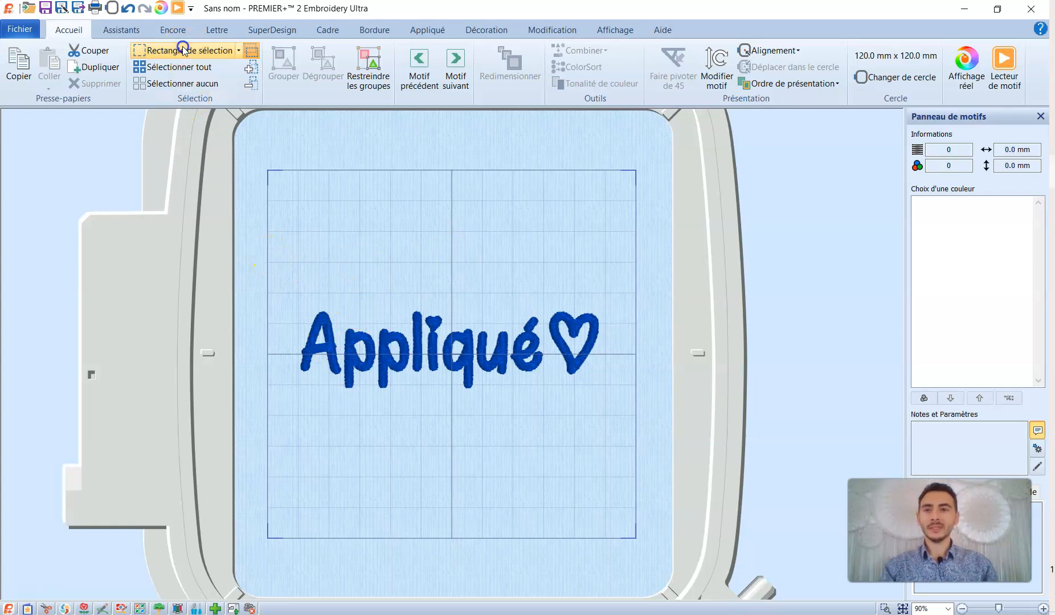
{"action": "left_click_drag", "start_coordinate": [268, 262], "coordinate": [629, 423]}
{"action": "key", "text": "Delete"}
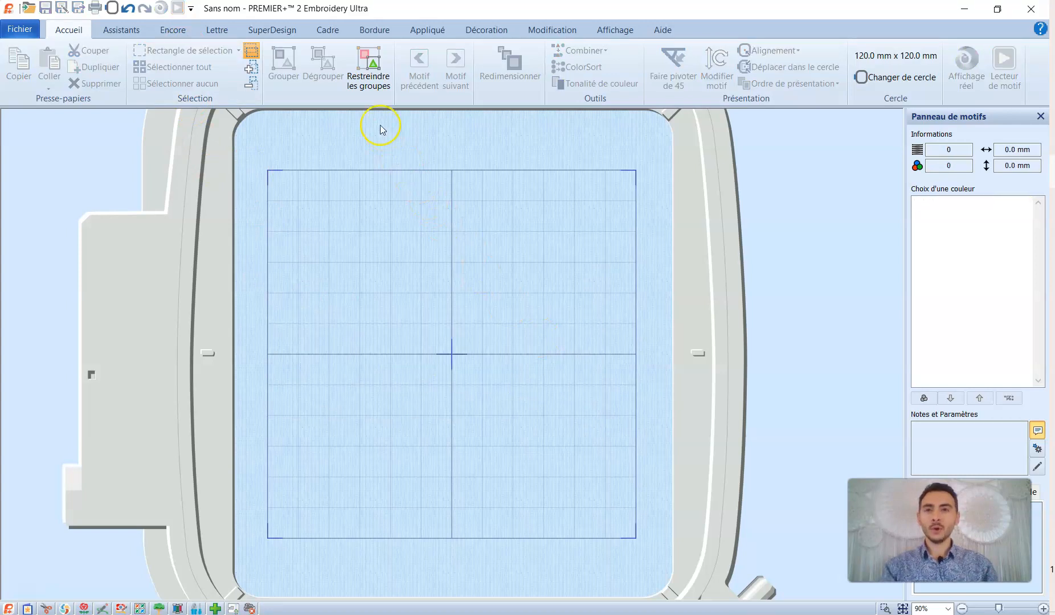
Step: Look through the available frame styles and choose the circular frame from Applique Shields 1
{"action": "left_click", "coordinate": [322, 33]}
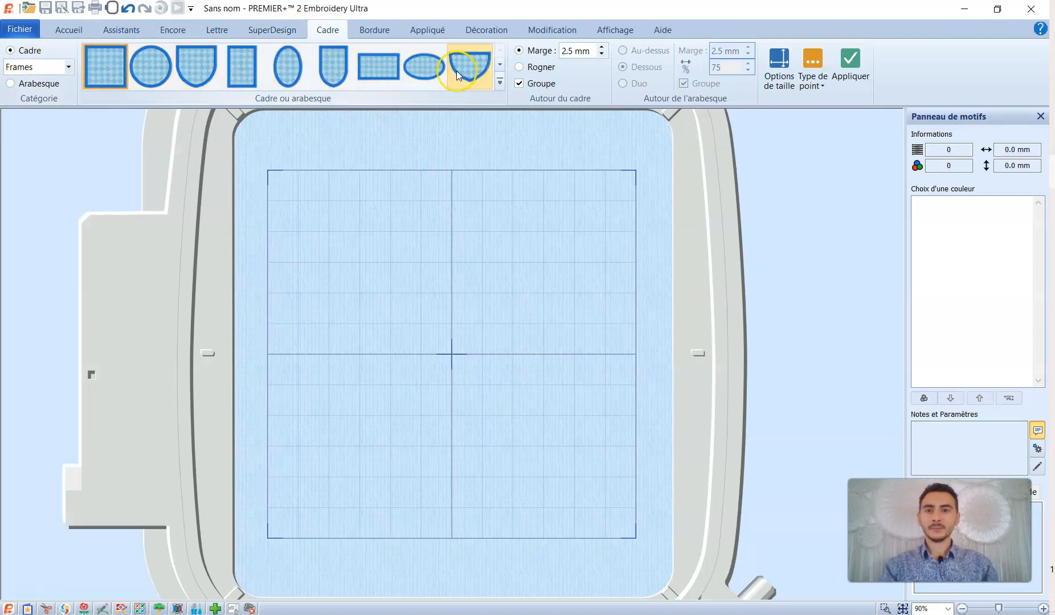
{"action": "left_click", "coordinate": [500, 83]}
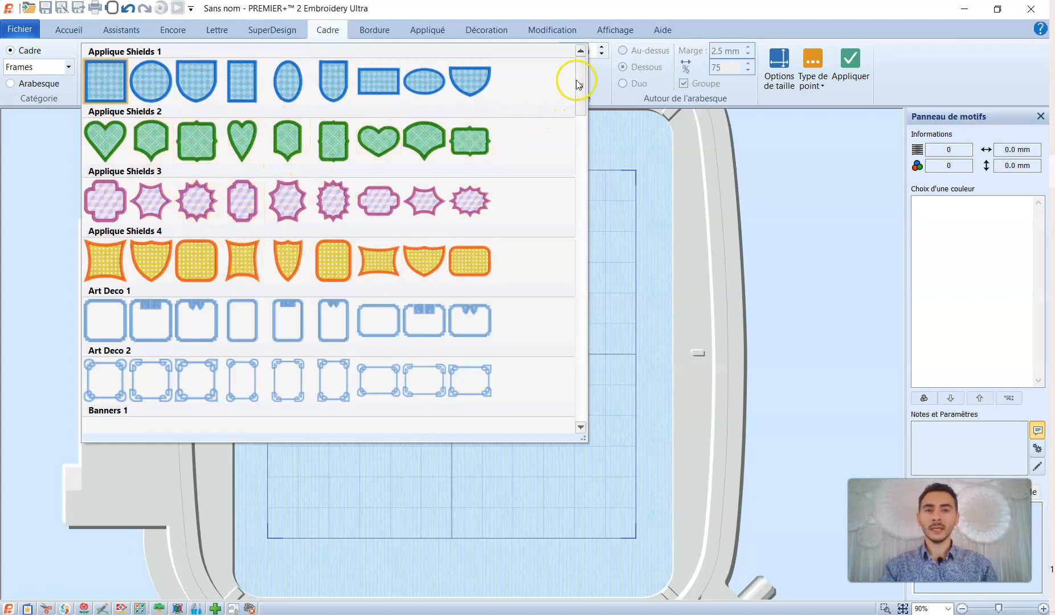
{"action": "left_click_drag", "start_coordinate": [581, 80], "coordinate": [579, 244]}
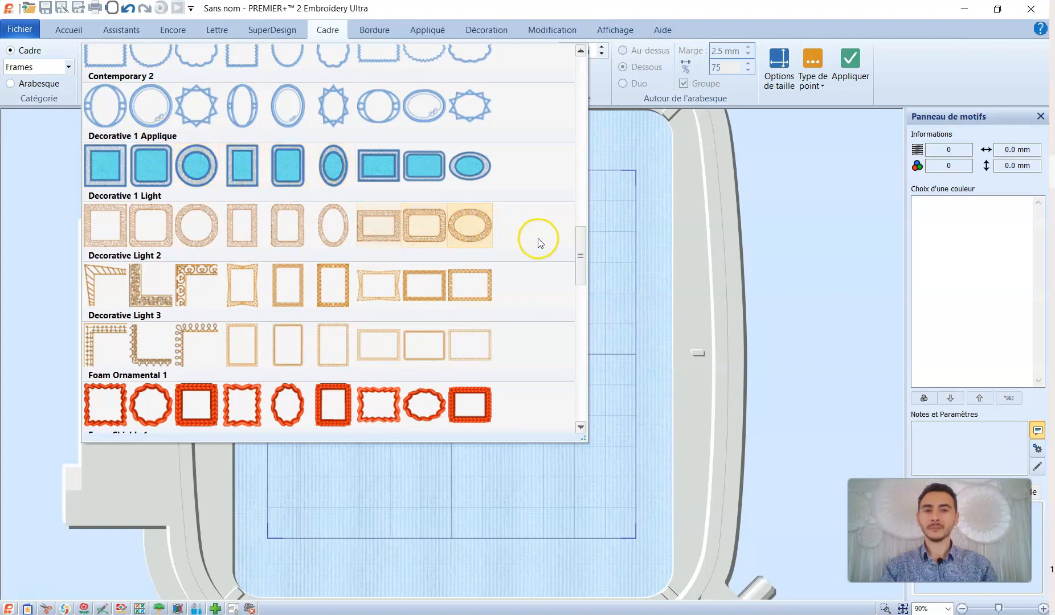
{"action": "left_click_drag", "start_coordinate": [578, 237], "coordinate": [582, 321]}
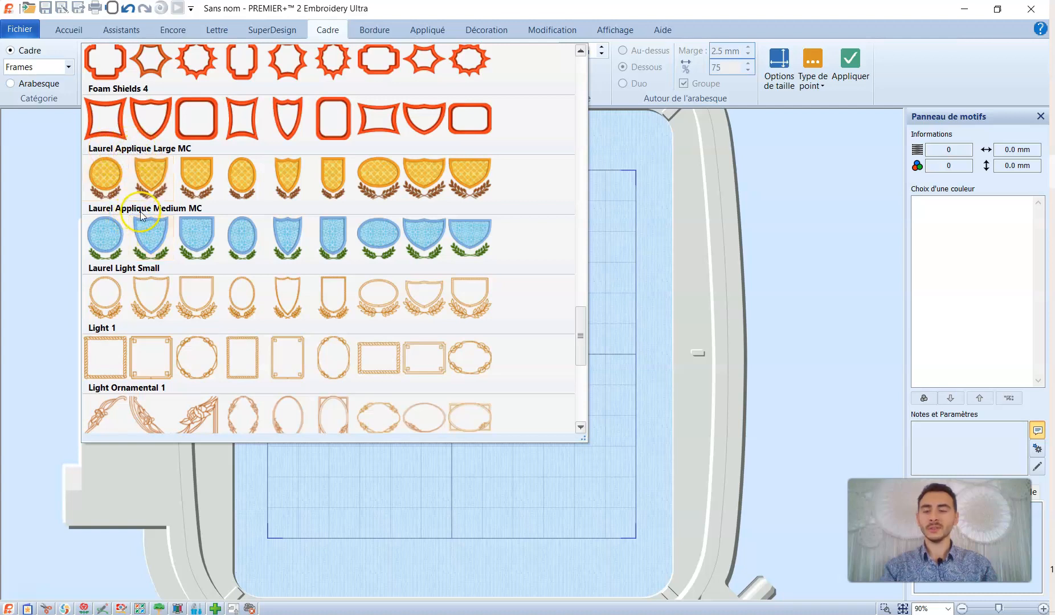
{"action": "left_click_drag", "start_coordinate": [581, 339], "coordinate": [584, 86]}
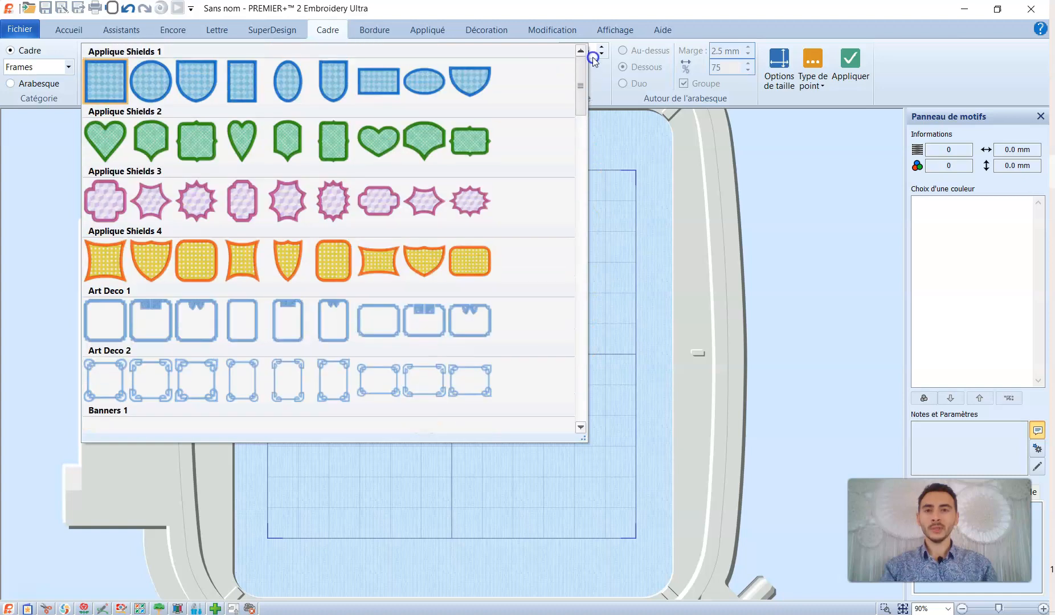
{"action": "left_click", "coordinate": [147, 87]}
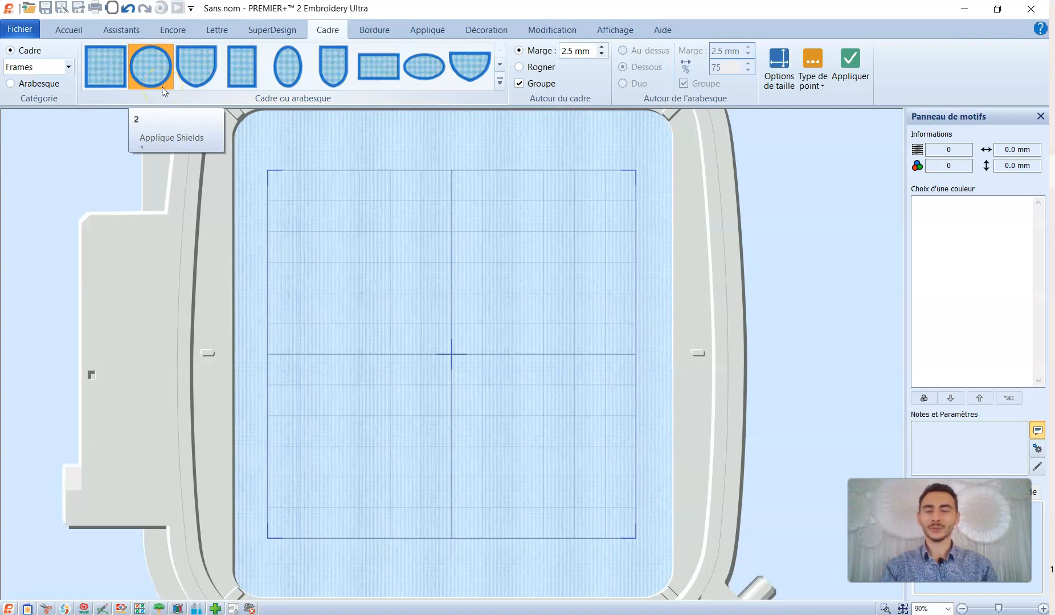
{"action": "left_click", "coordinate": [499, 85]}
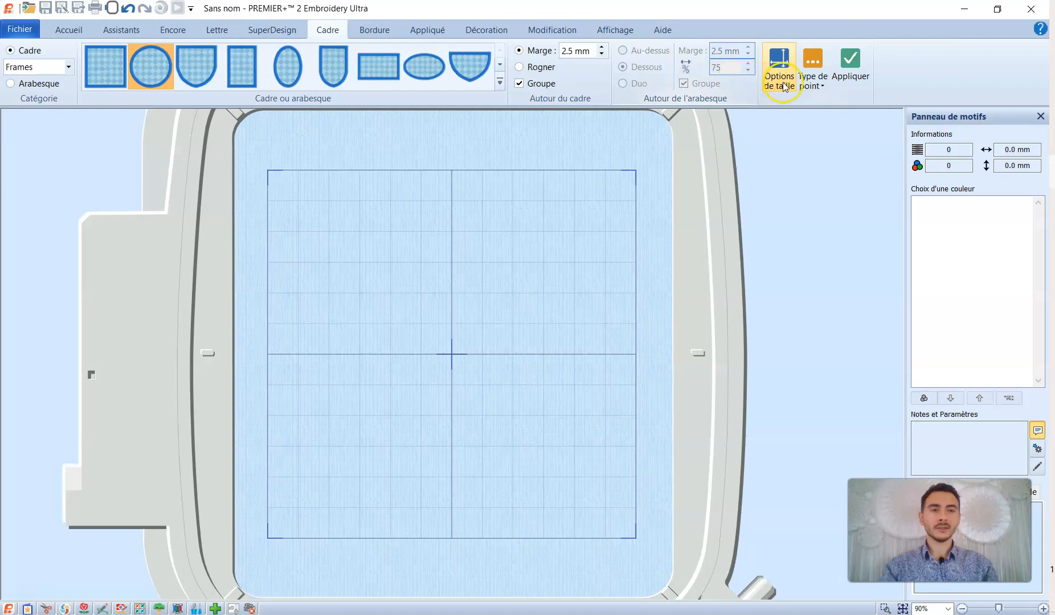
Step: Set the density of the frame's satin line (Ligne satin) to 4, toggle its base stitch option and accept
{"action": "left_click", "coordinate": [819, 88]}
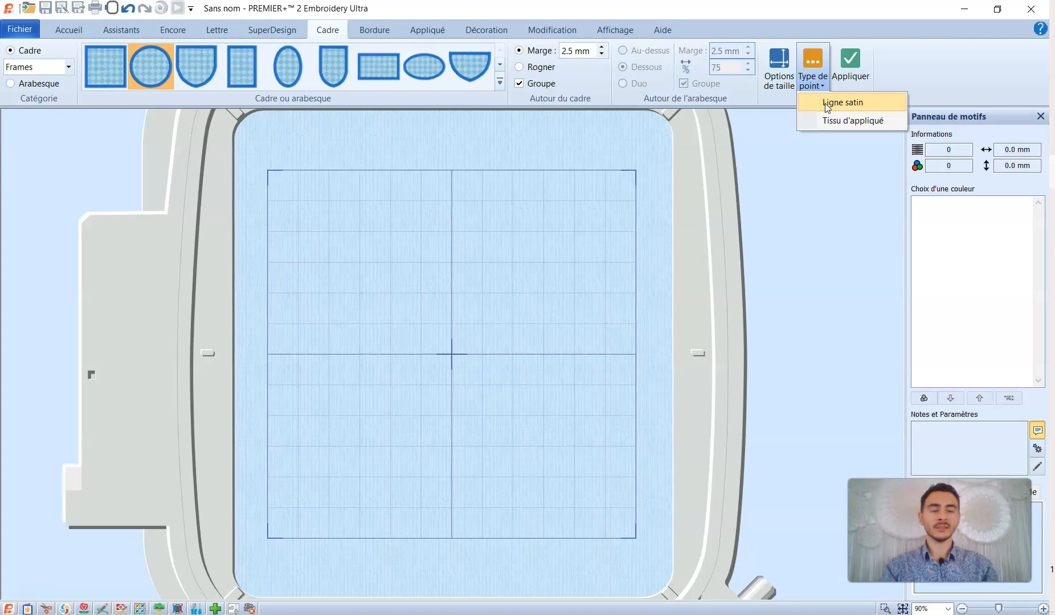
{"action": "left_click", "coordinate": [827, 127]}
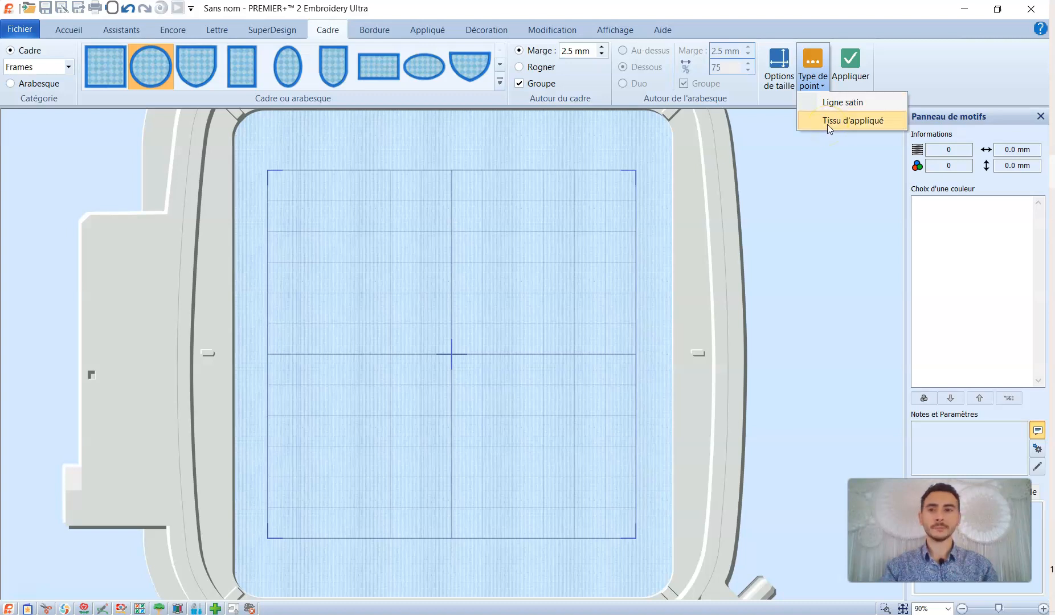
{"action": "left_click", "coordinate": [821, 108]}
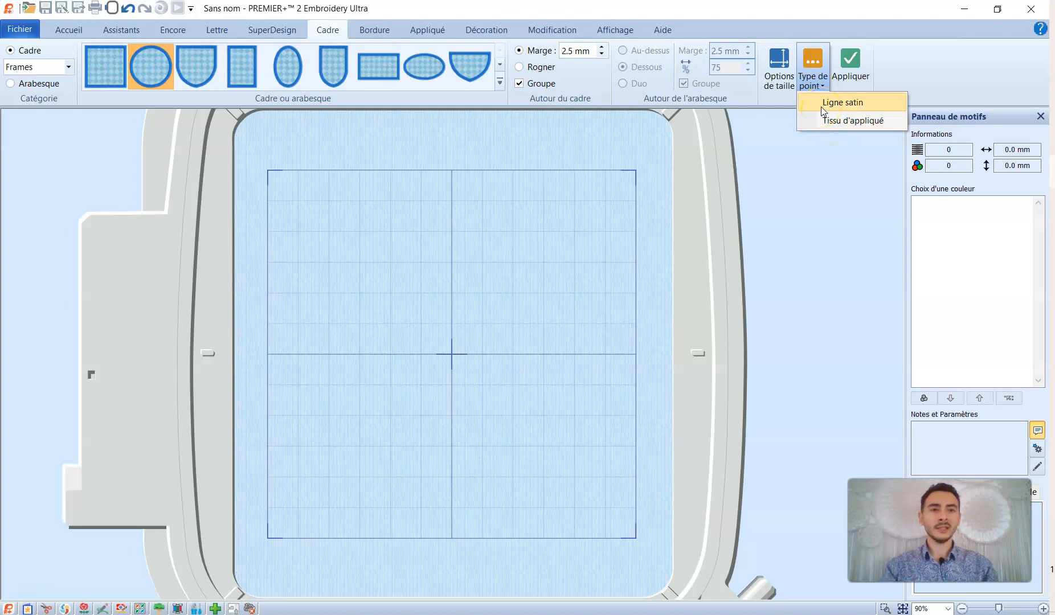
{"action": "left_click", "coordinate": [821, 105]}
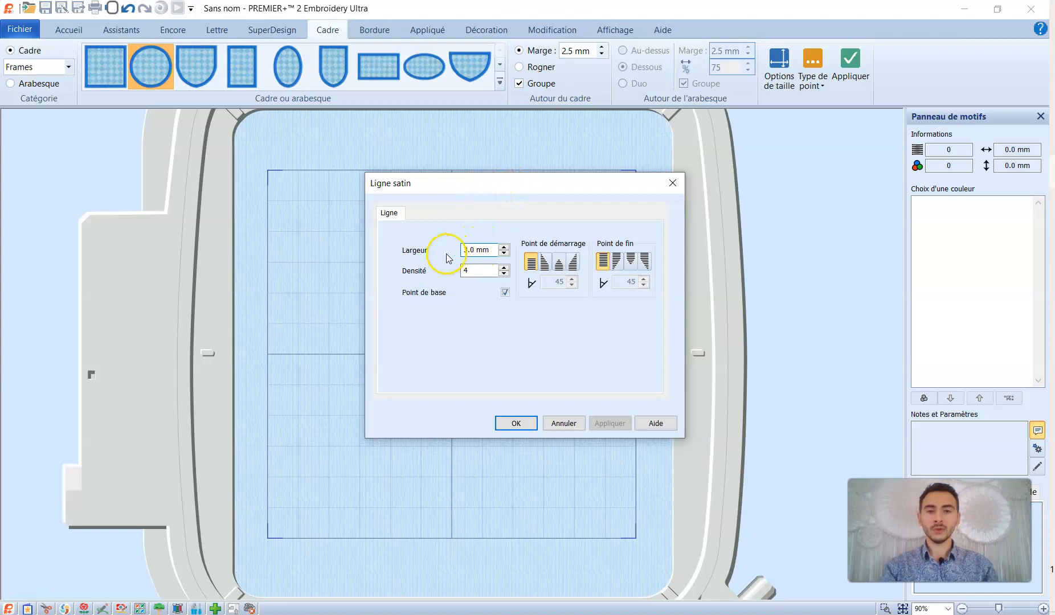
{"action": "mouse_move", "coordinate": [464, 250]}
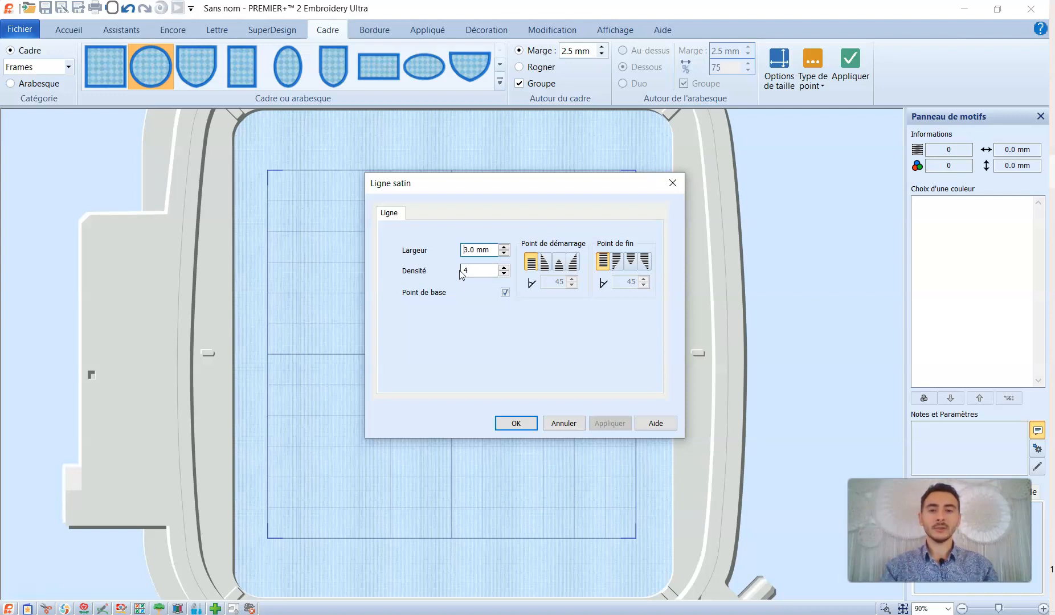
{"action": "left_click", "coordinate": [505, 274]}
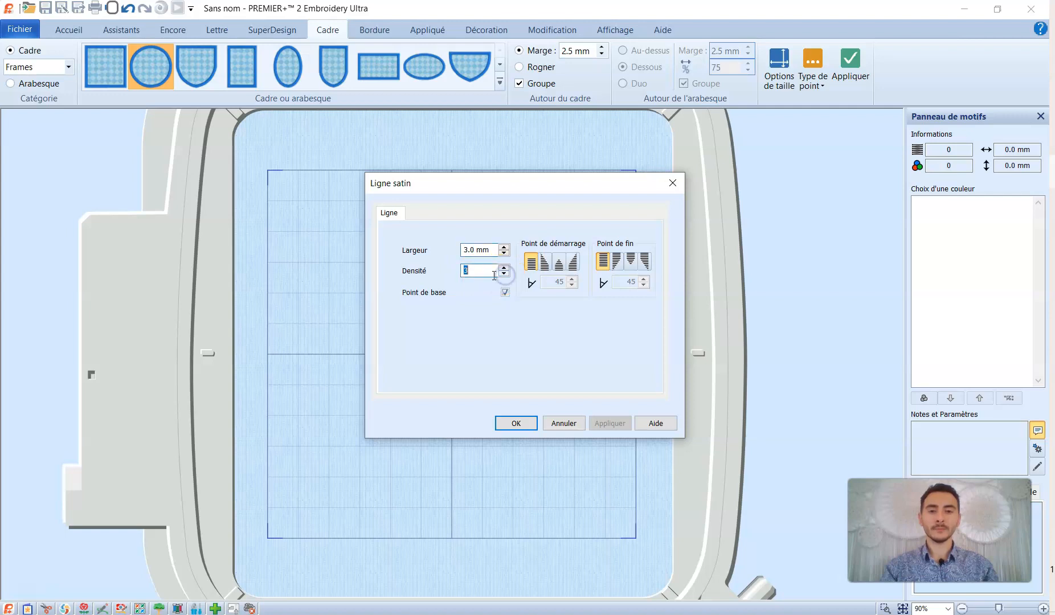
{"action": "left_click", "coordinate": [468, 270]}
{"action": "double_click", "coordinate": [468, 270]}
{"action": "left_click", "coordinate": [504, 267]}
{"action": "left_click", "coordinate": [480, 293]}
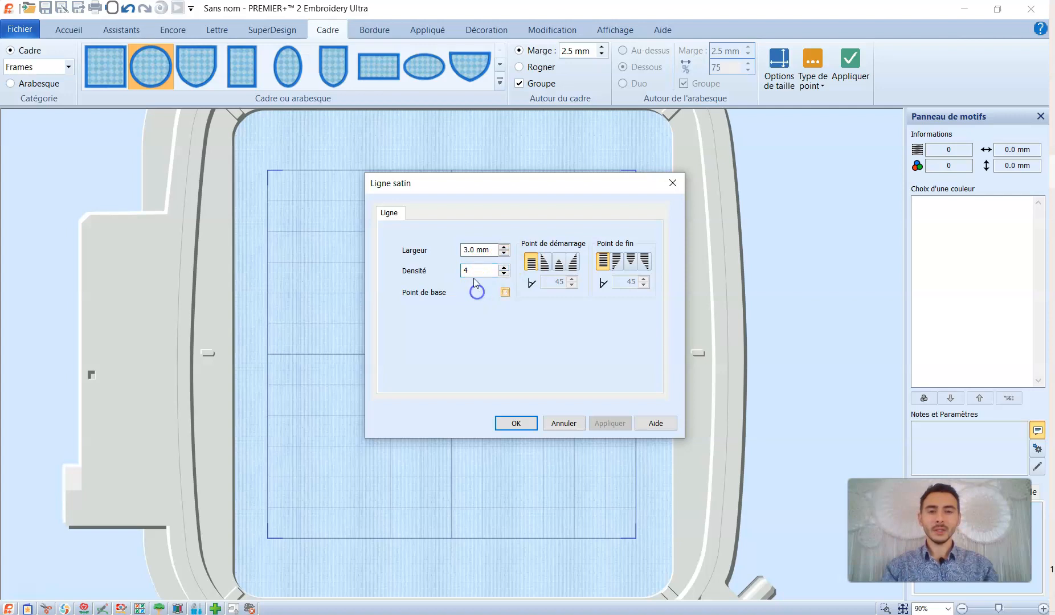
{"action": "left_click", "coordinate": [516, 424]}
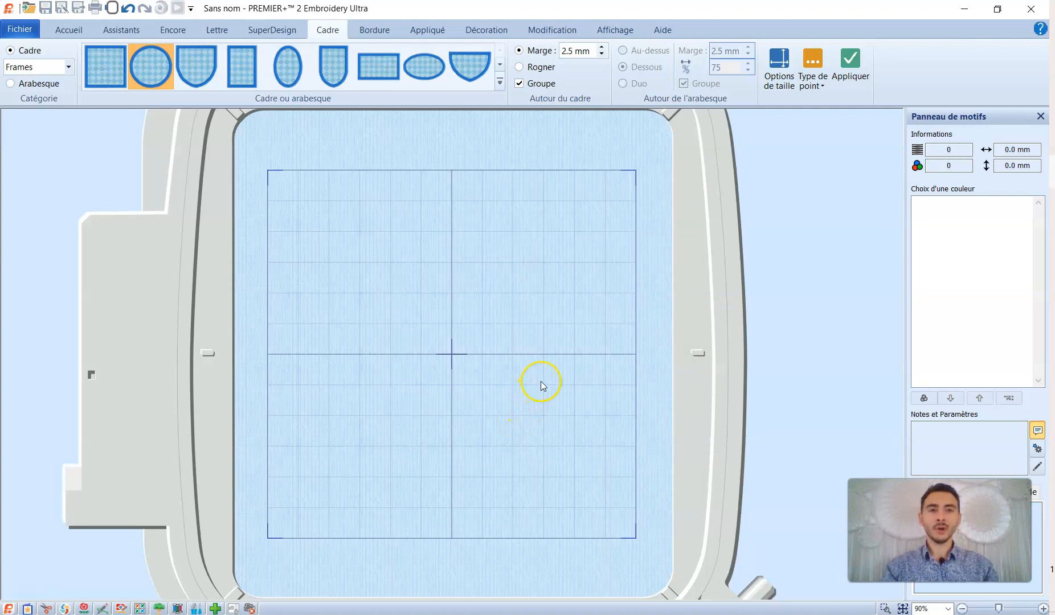
Step: Set the frame's appliqué fabric to the Quick type in orange
{"action": "left_click", "coordinate": [816, 85]}
{"action": "left_click", "coordinate": [828, 122]}
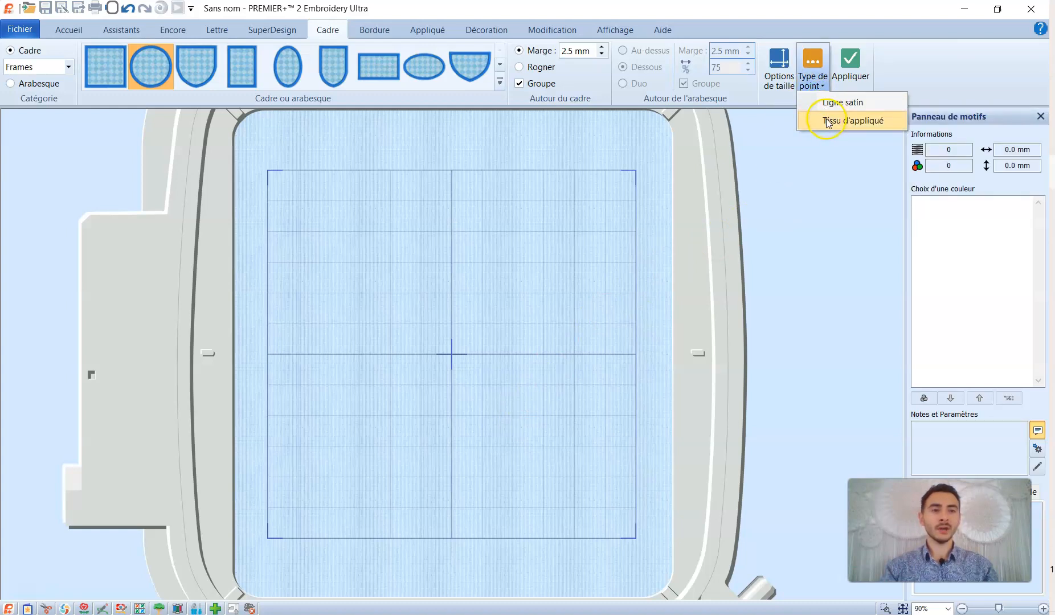
{"action": "left_click", "coordinate": [320, 153]}
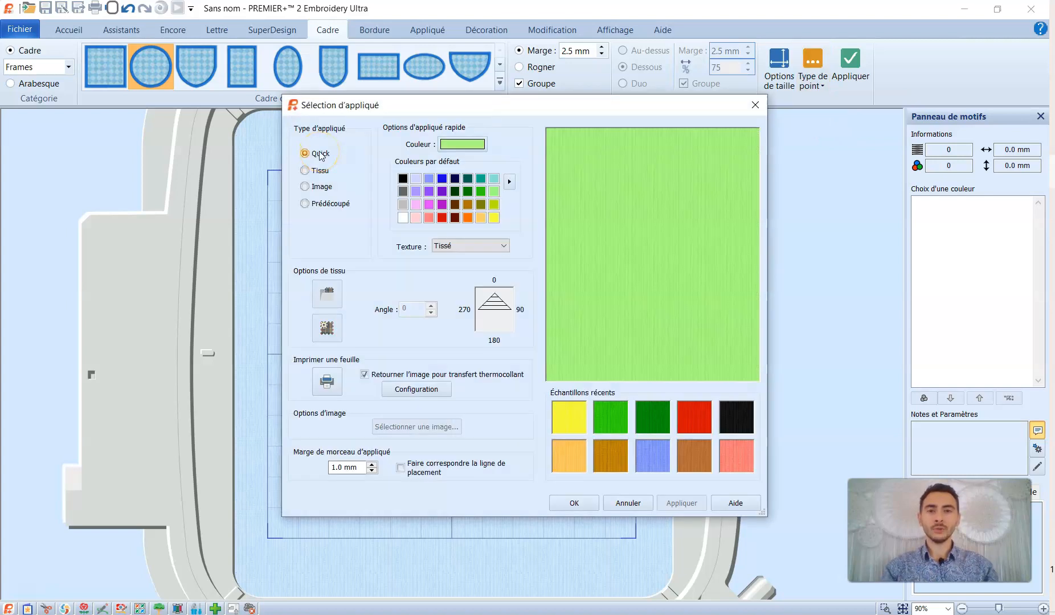
{"action": "left_click", "coordinate": [332, 154]}
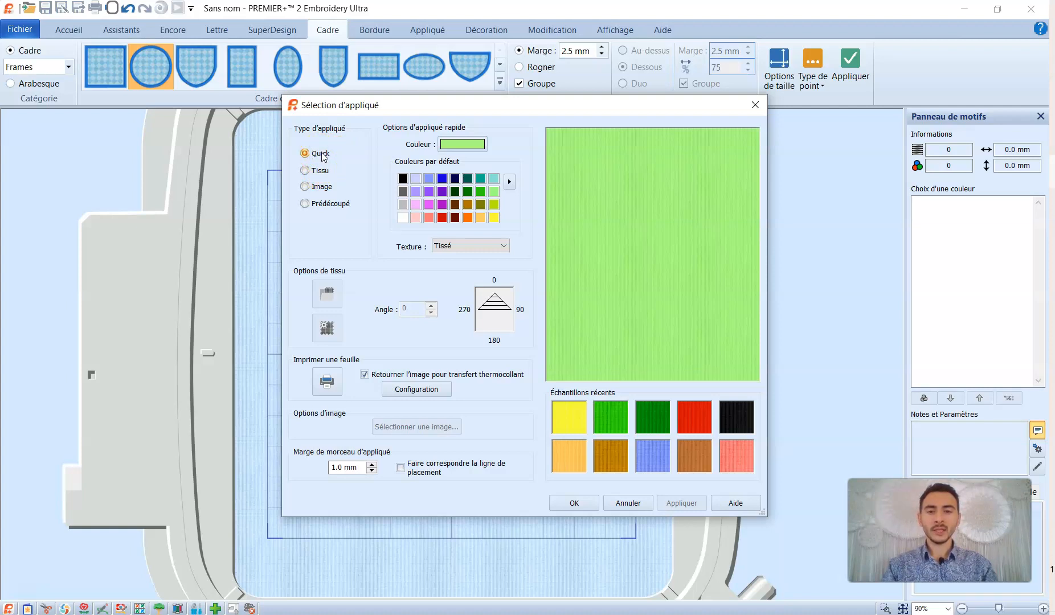
{"action": "left_click", "coordinate": [468, 217]}
{"action": "left_click", "coordinate": [469, 217]}
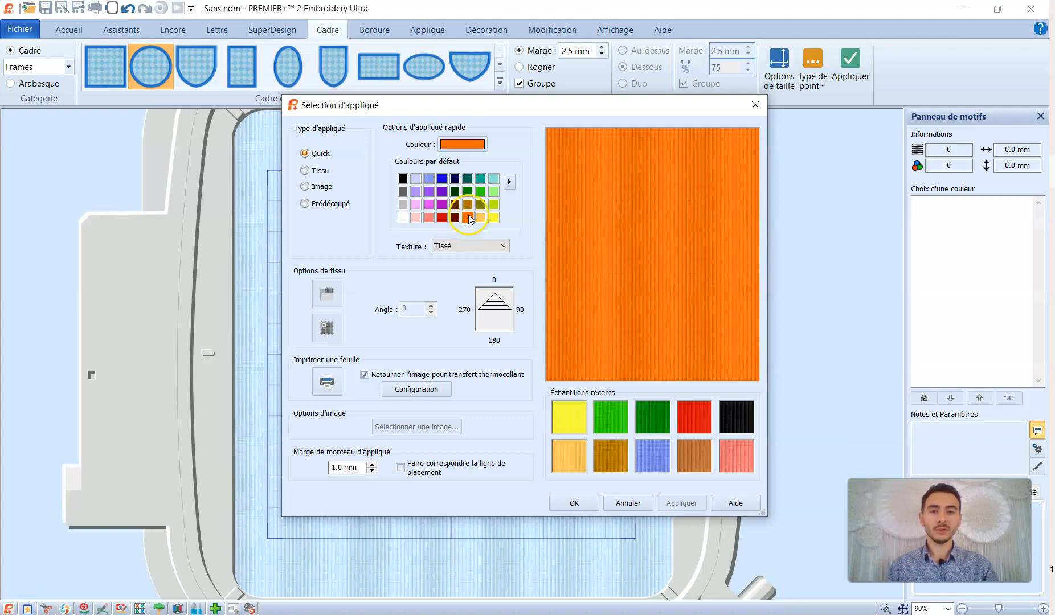
Step: Try the Molleton and Aida textures on the orange appliqué fabric
{"action": "left_click", "coordinate": [472, 246]}
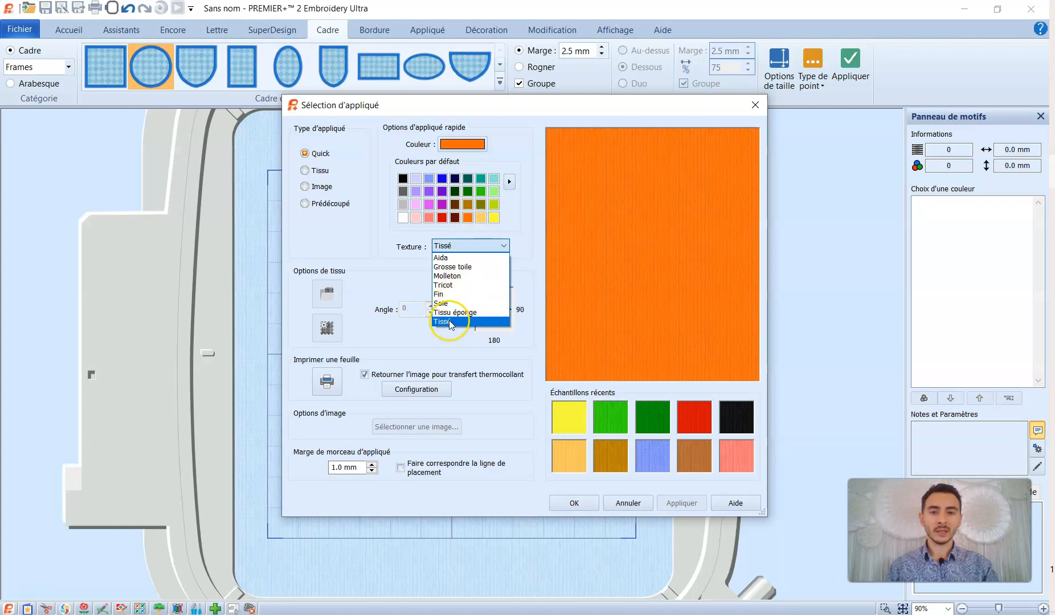
{"action": "left_click", "coordinate": [449, 277]}
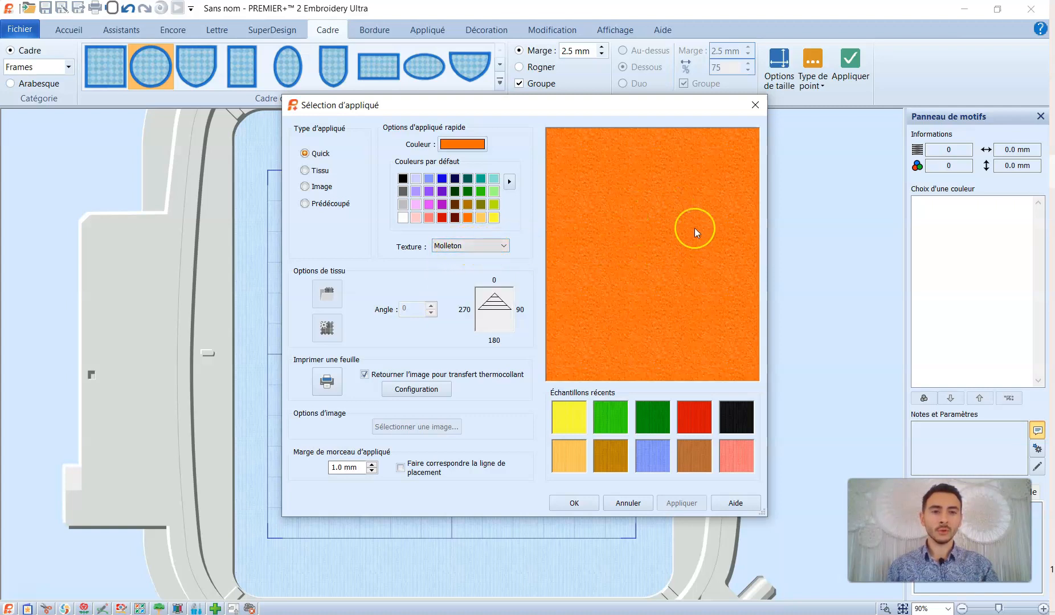
{"action": "left_click", "coordinate": [491, 244]}
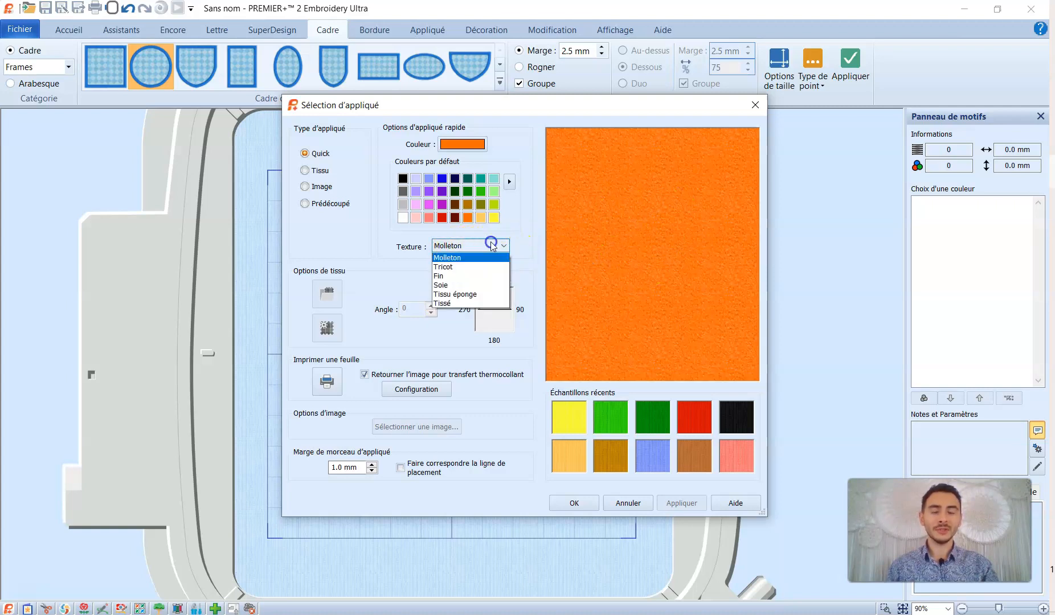
{"action": "left_click", "coordinate": [450, 257]}
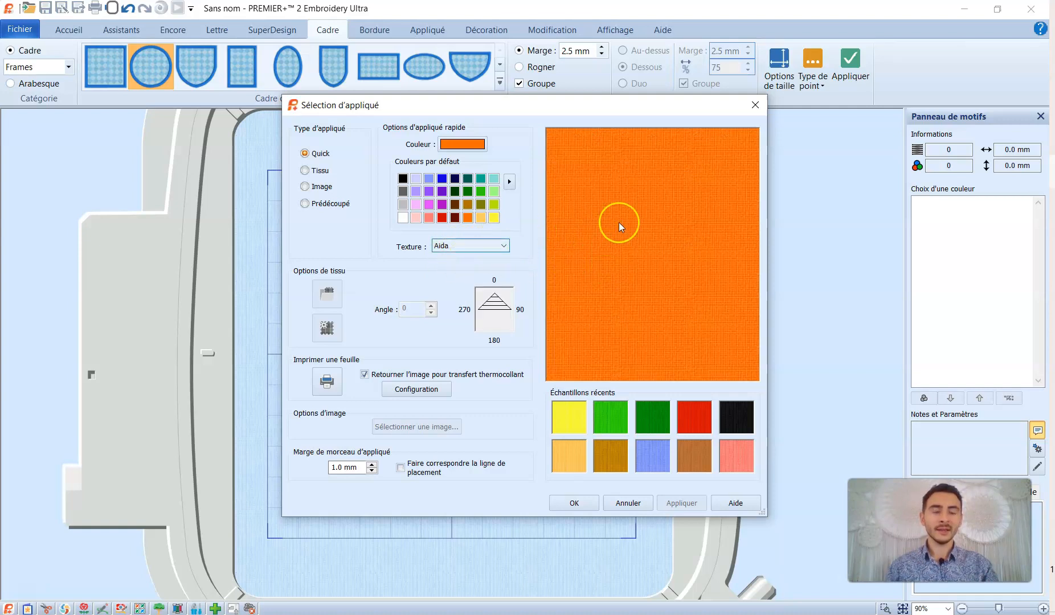
Step: Set the appliqué fabric's texture to Tissé and accept the appliqué settings
{"action": "left_click", "coordinate": [488, 245]}
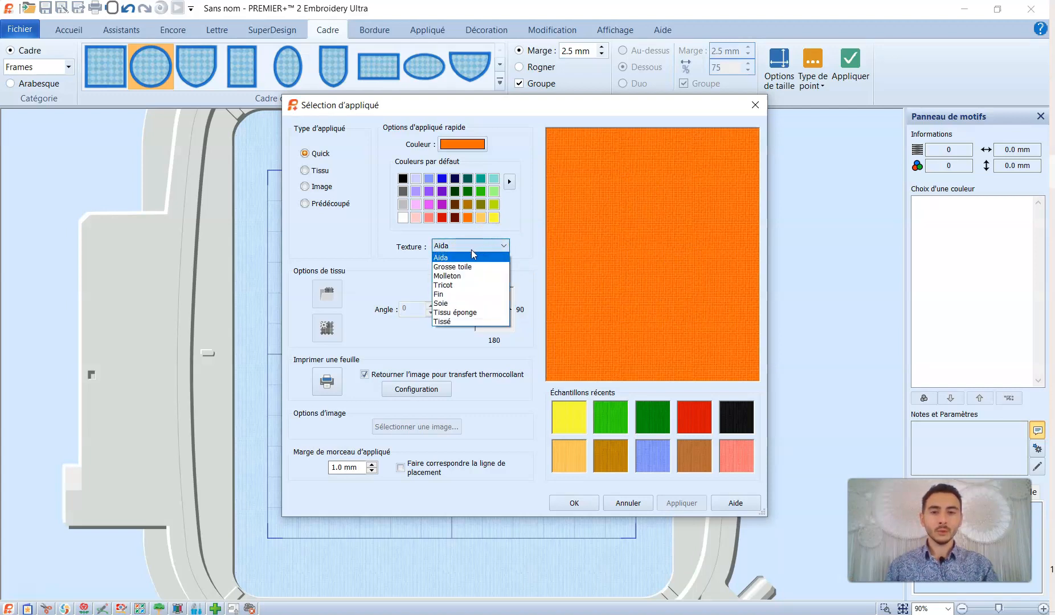
{"action": "left_click", "coordinate": [449, 322]}
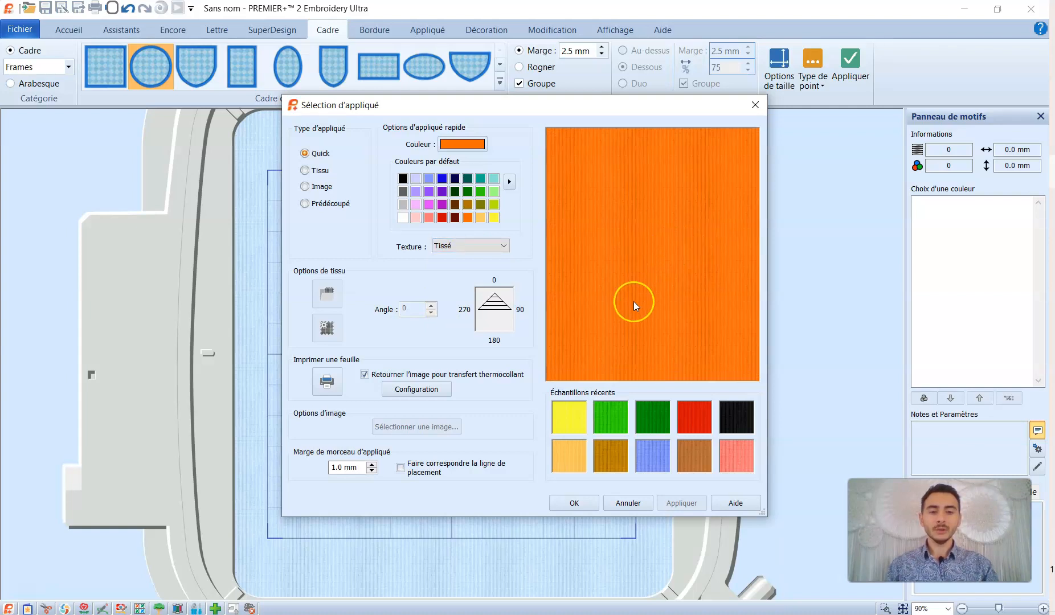
{"action": "left_click", "coordinate": [574, 504]}
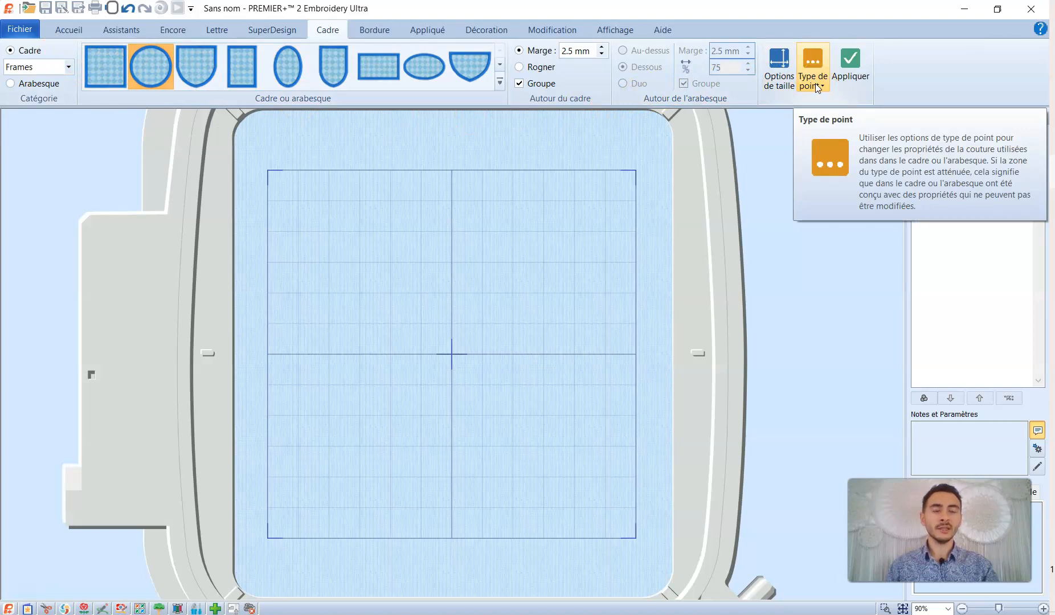
Step: Place the circular appliqué frame on the work area and shrink it to about 117 mm across, inside the hoop boundary
{"action": "left_click", "coordinate": [850, 61]}
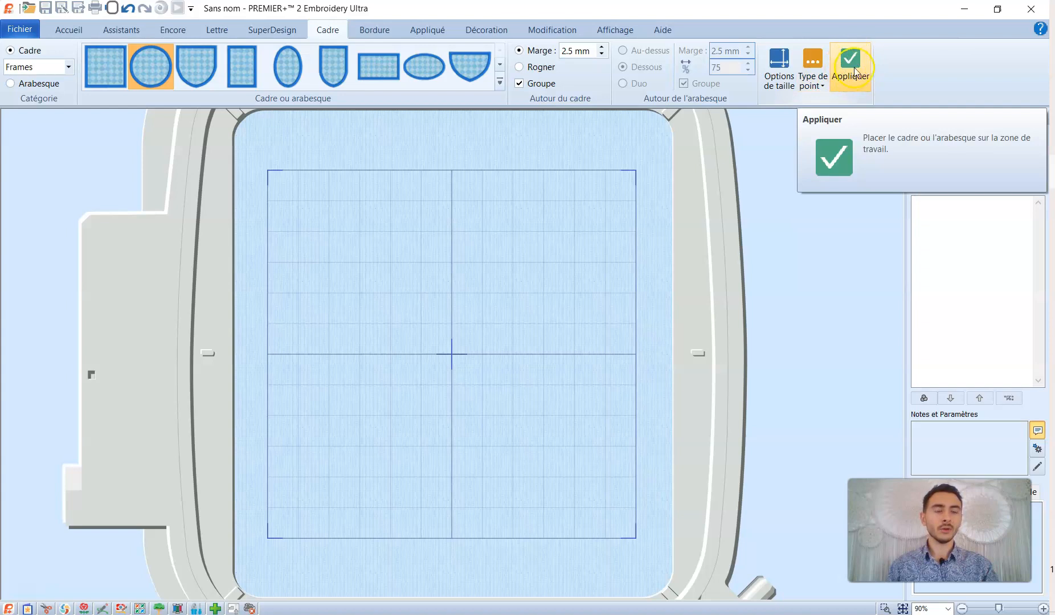
{"action": "left_click", "coordinate": [855, 64]}
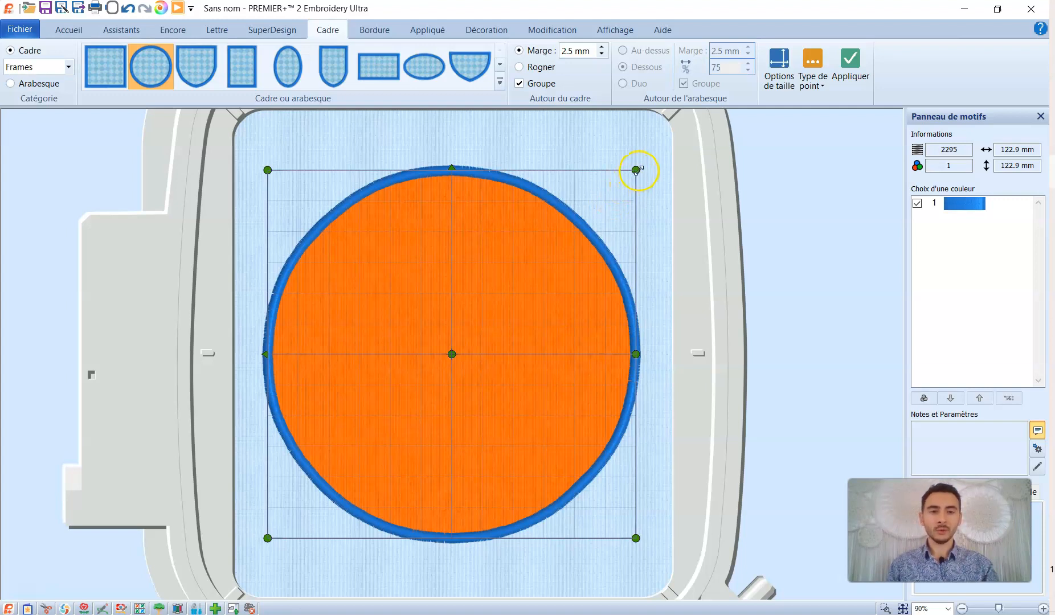
{"action": "left_click_drag", "start_coordinate": [638, 171], "coordinate": [633, 175]}
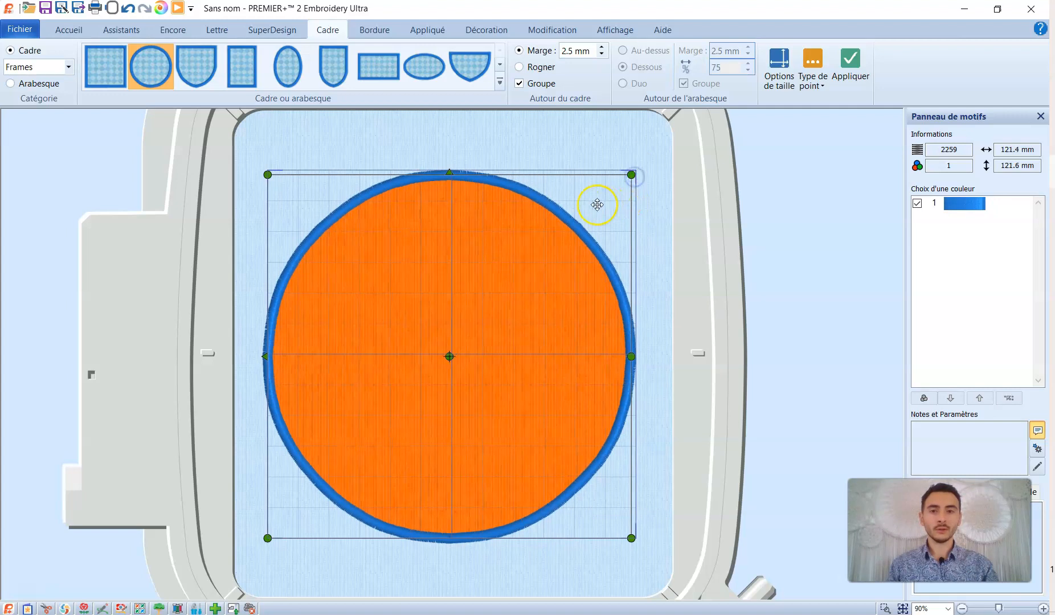
{"action": "left_click_drag", "start_coordinate": [581, 205], "coordinate": [585, 204]}
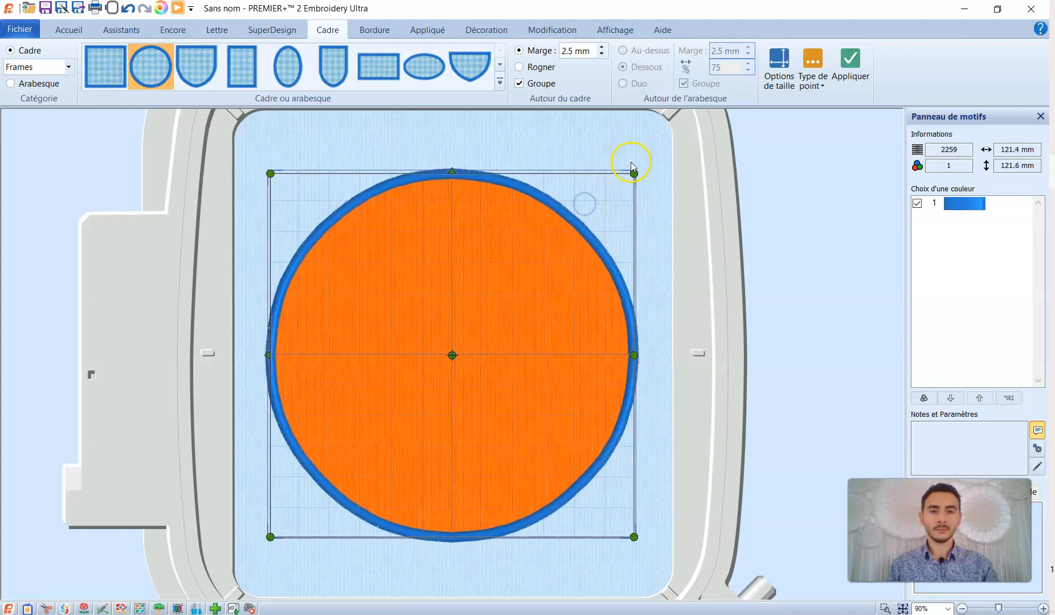
{"action": "left_click_drag", "start_coordinate": [633, 175], "coordinate": [620, 190]}
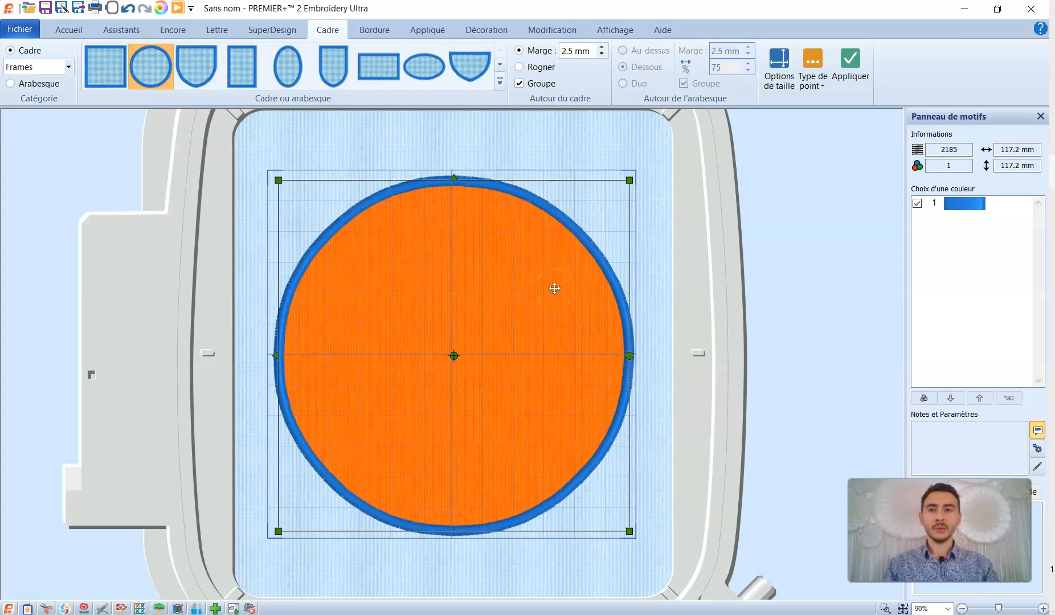
Step: Review the circular frame's appliqué fabric settings and its satin line settings, accepting both without changes
{"action": "right_click", "coordinate": [512, 199]}
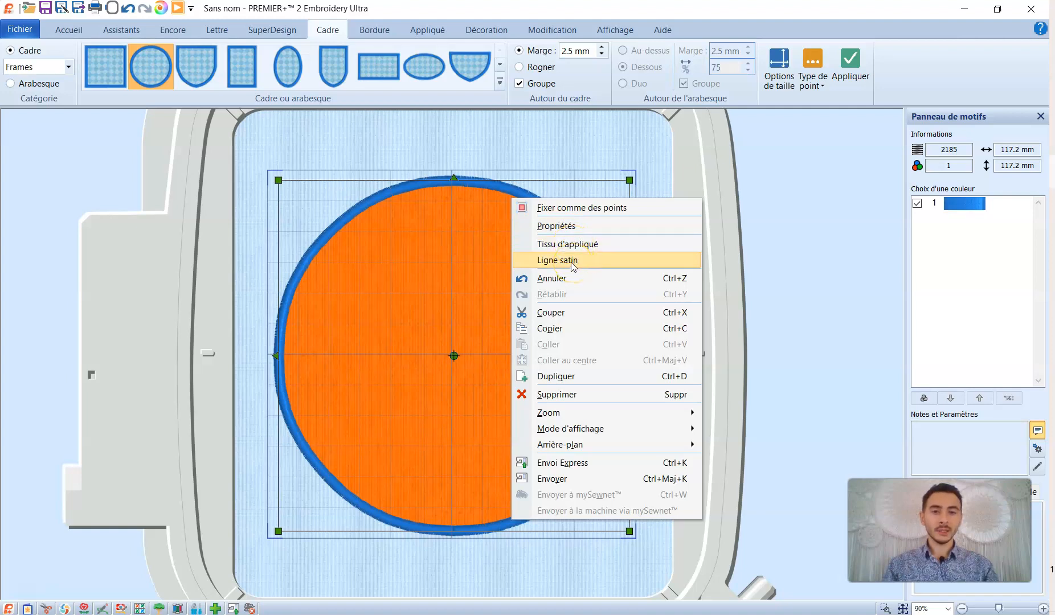
{"action": "left_click", "coordinate": [572, 248]}
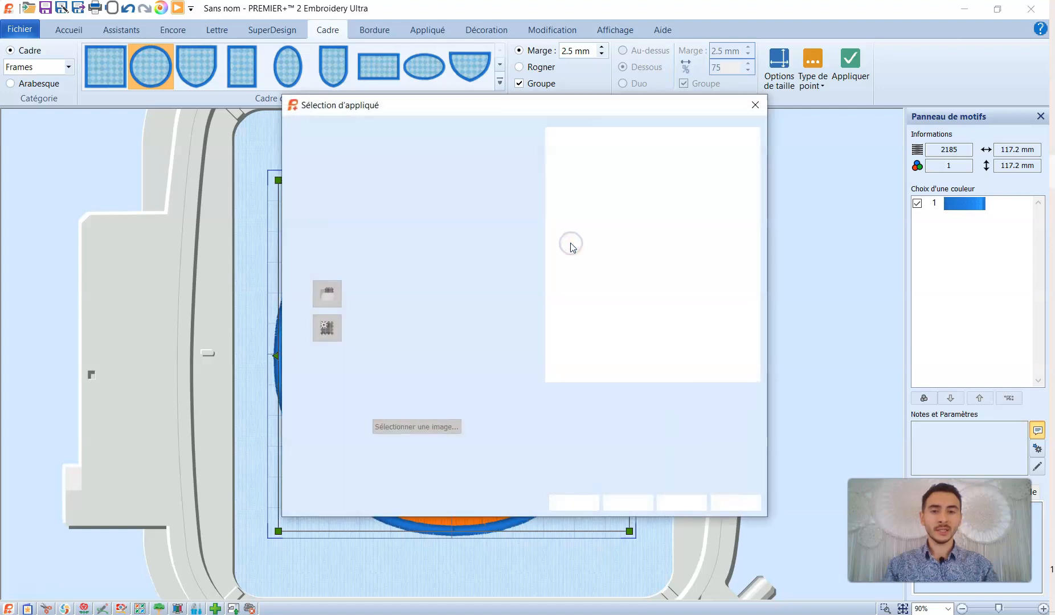
{"action": "left_click", "coordinate": [577, 244]}
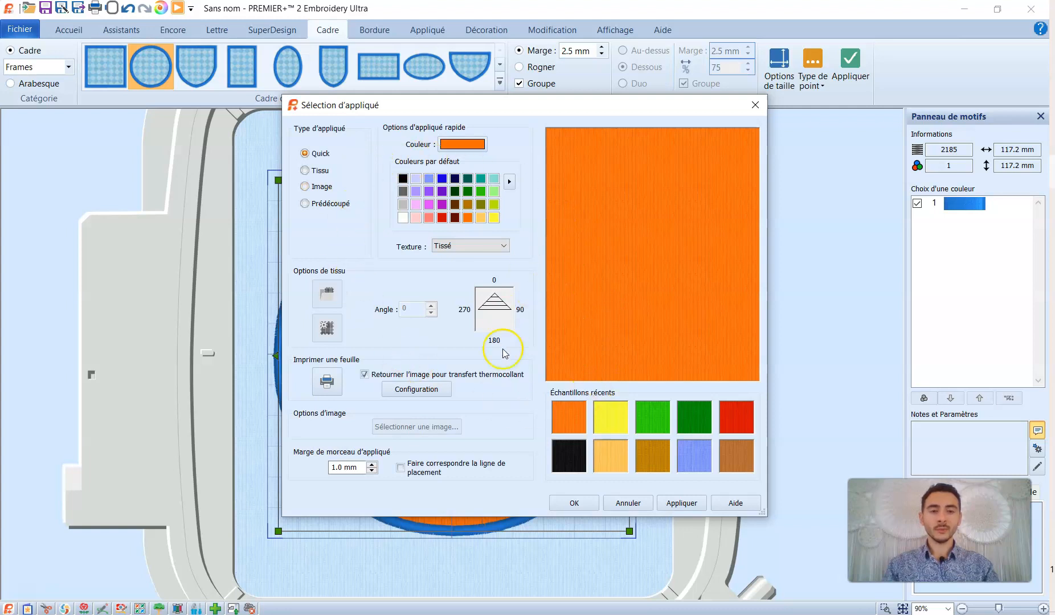
{"action": "left_click", "coordinate": [576, 503]}
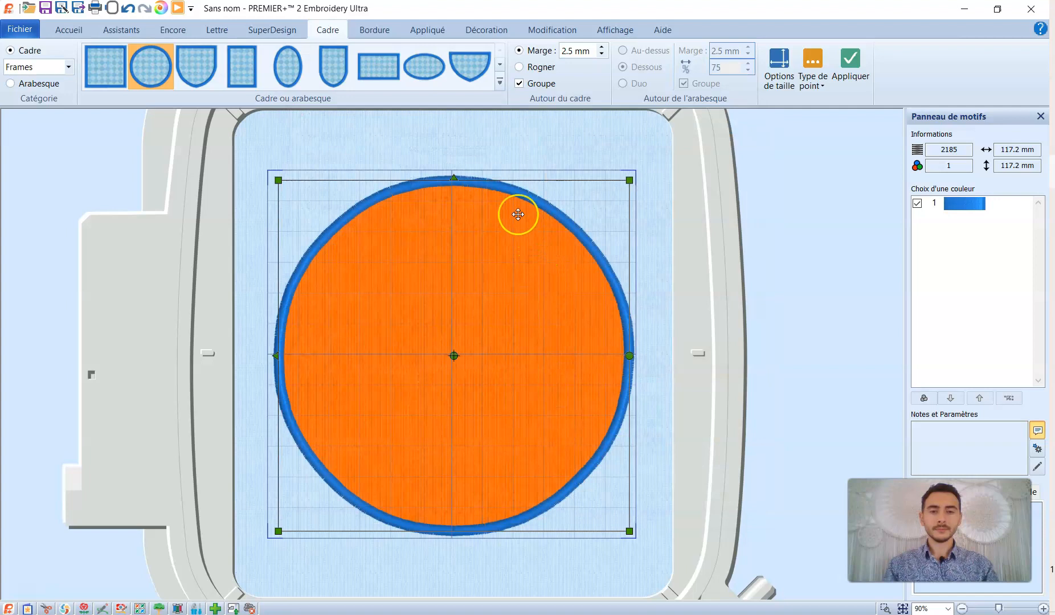
{"action": "right_click", "coordinate": [518, 214]}
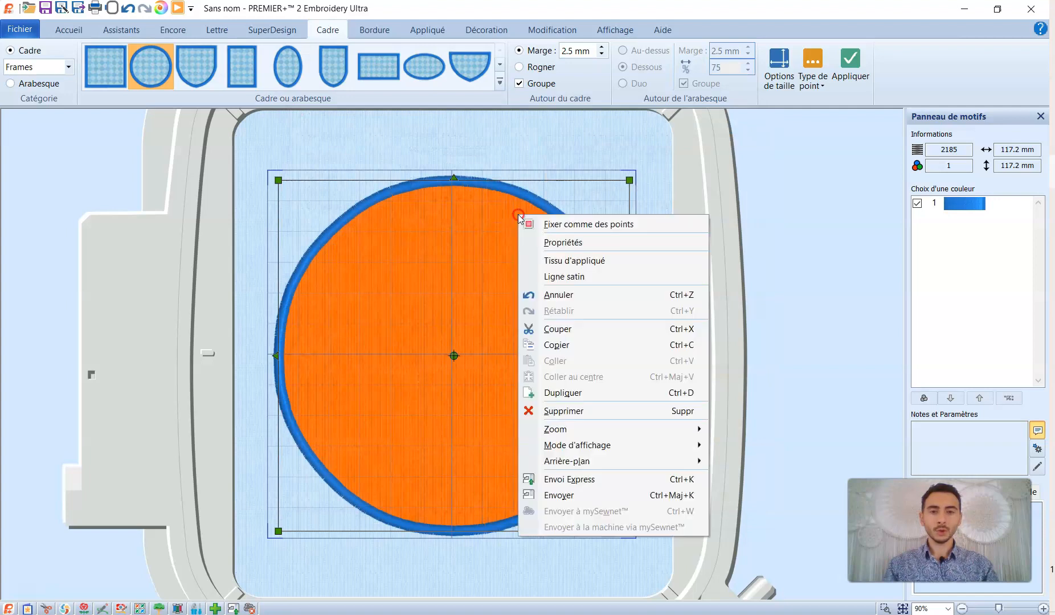
{"action": "left_click", "coordinate": [583, 279]}
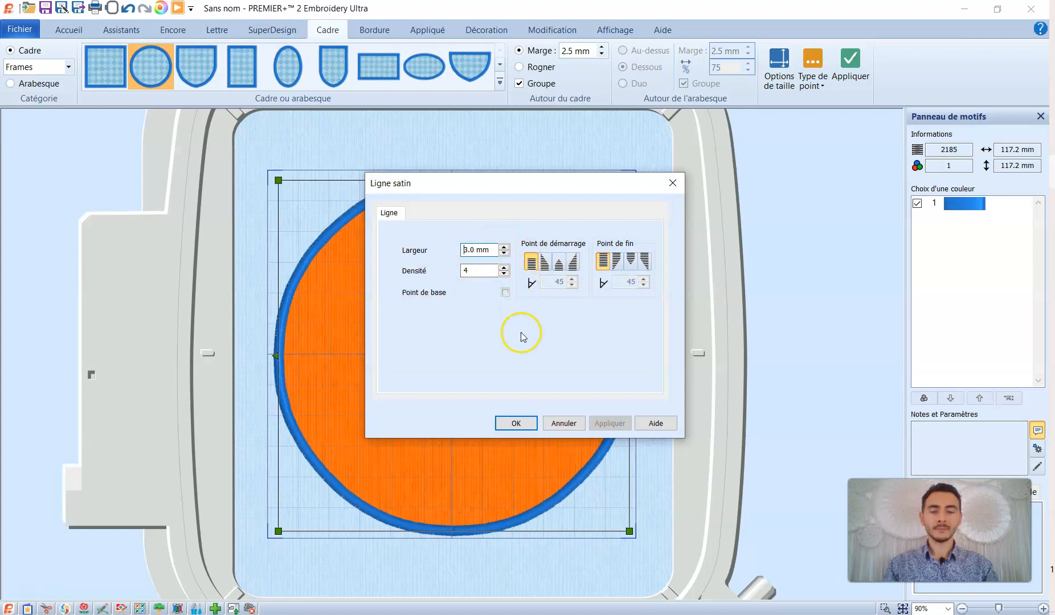
{"action": "left_click", "coordinate": [515, 424]}
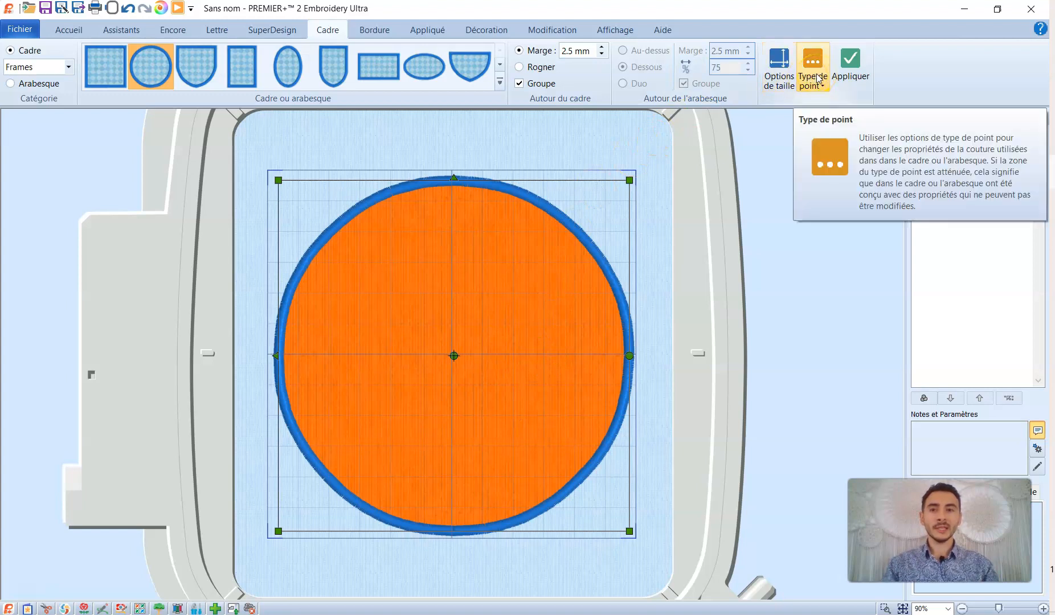
{"action": "left_click", "coordinate": [541, 214]}
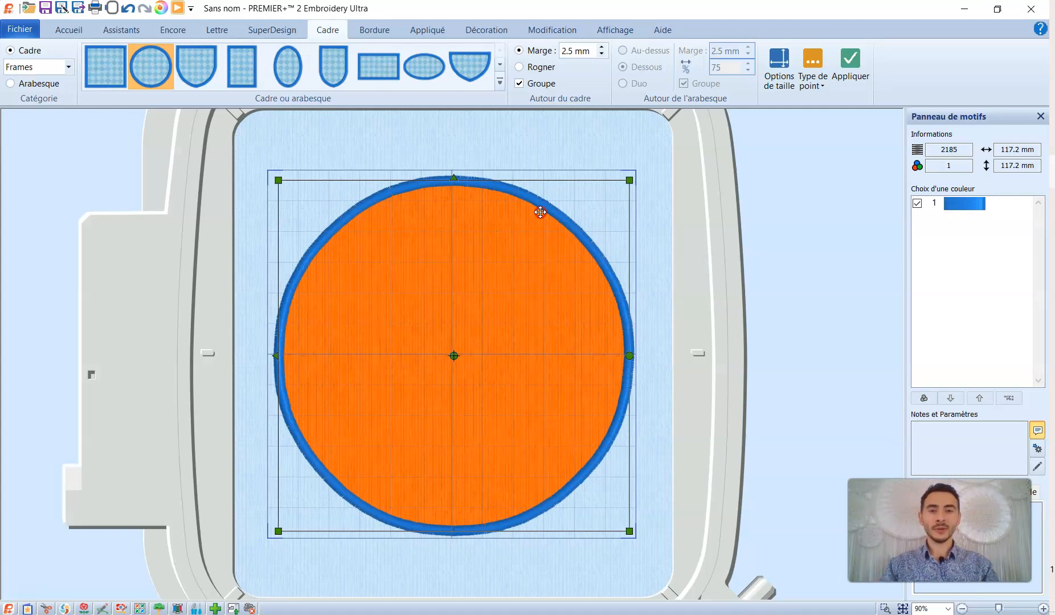
Step: Switch the frame's appliqué type to Tissu and load Tissu ananas.jpg from the Bureau folder as a new fabric
{"action": "right_click", "coordinate": [541, 213]}
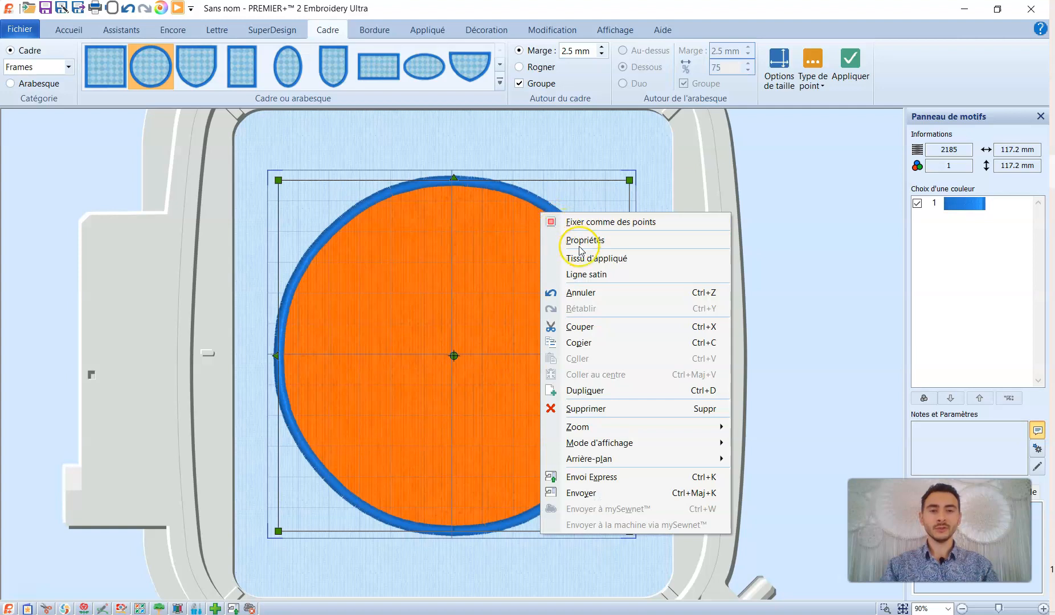
{"action": "left_click", "coordinate": [591, 262]}
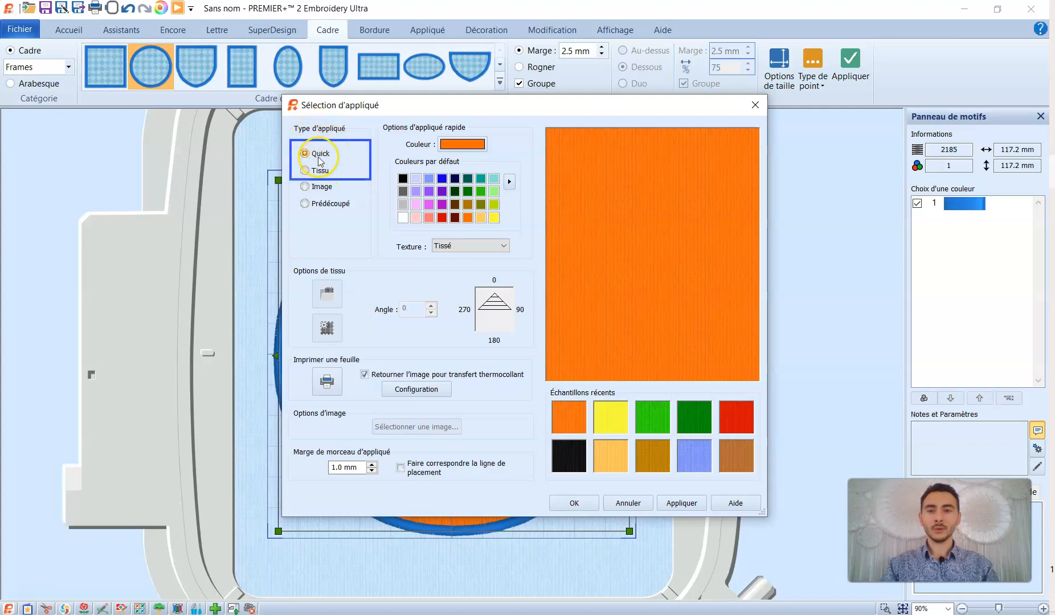
{"action": "left_click", "coordinate": [313, 173]}
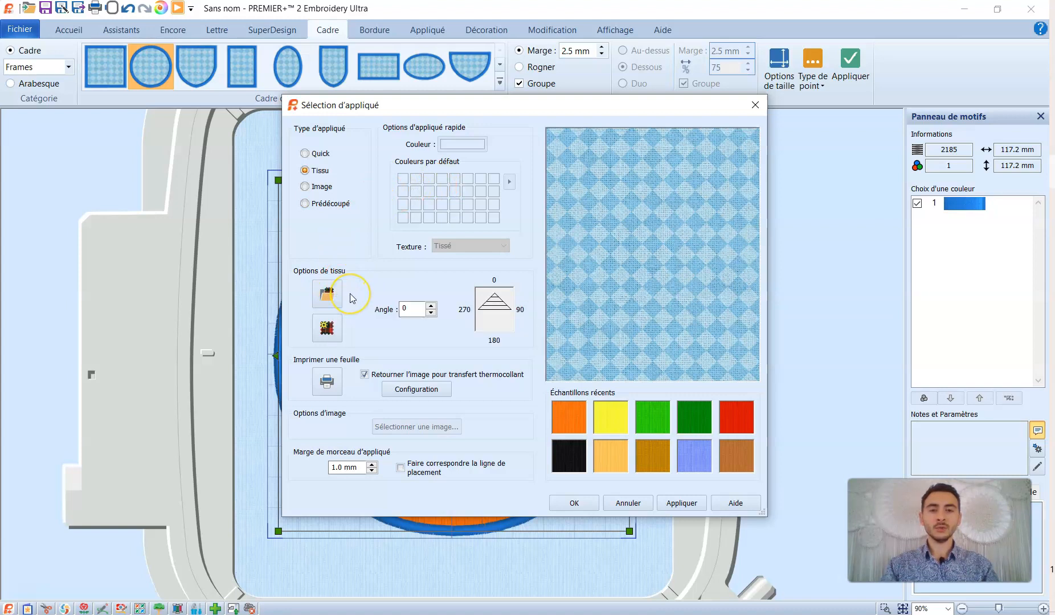
{"action": "left_click", "coordinate": [330, 331]}
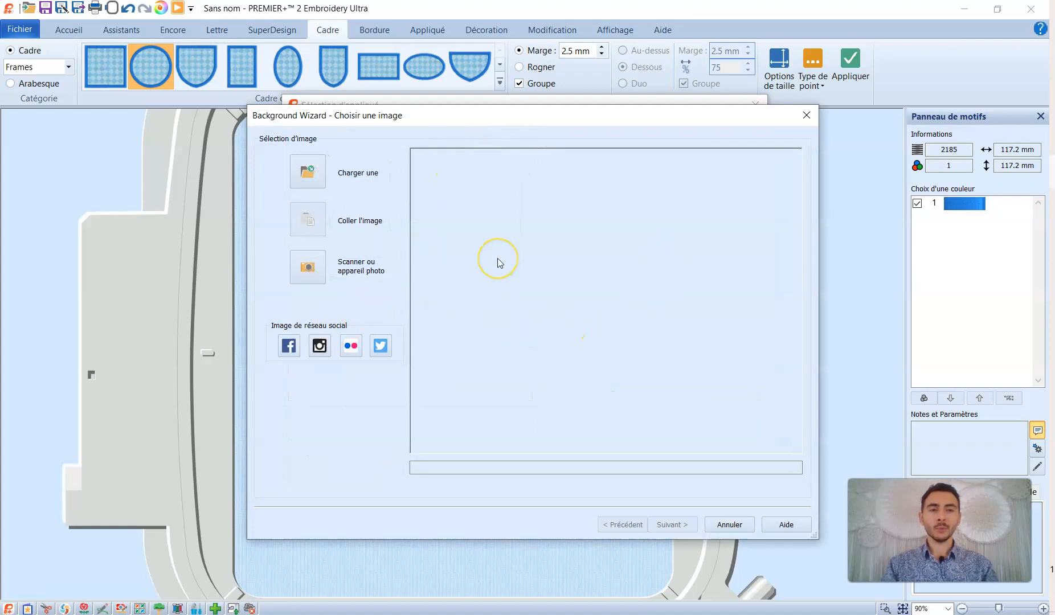
{"action": "left_click", "coordinate": [313, 176]}
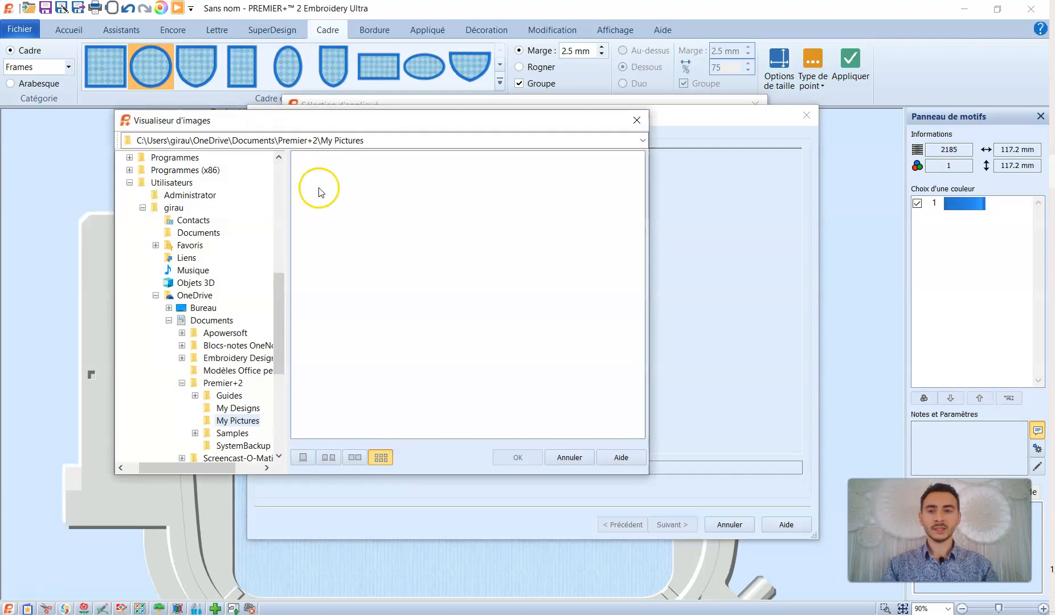
{"action": "left_click", "coordinate": [200, 308]}
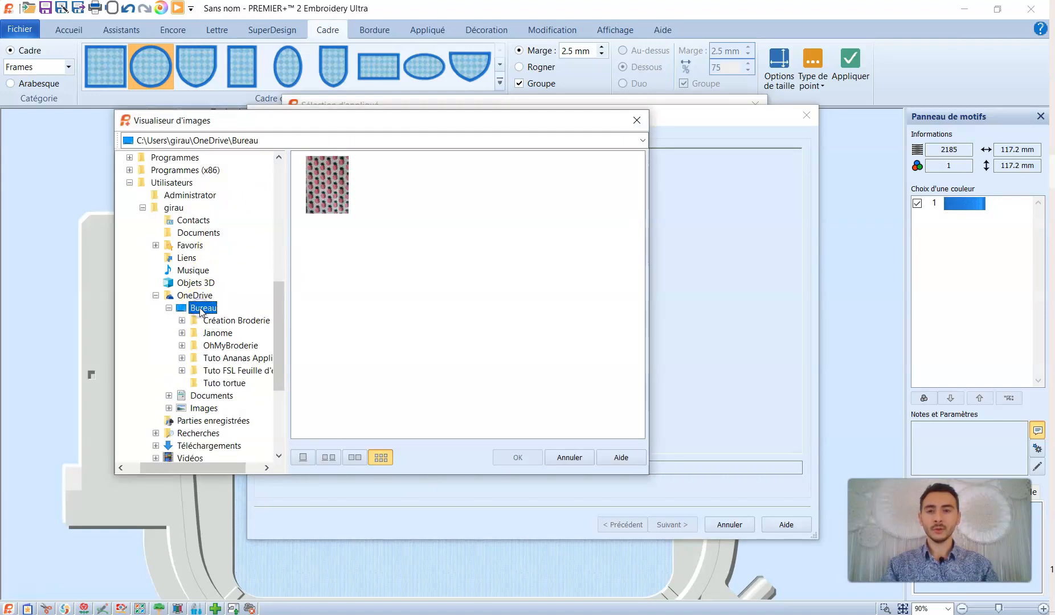
{"action": "left_click", "coordinate": [353, 212]}
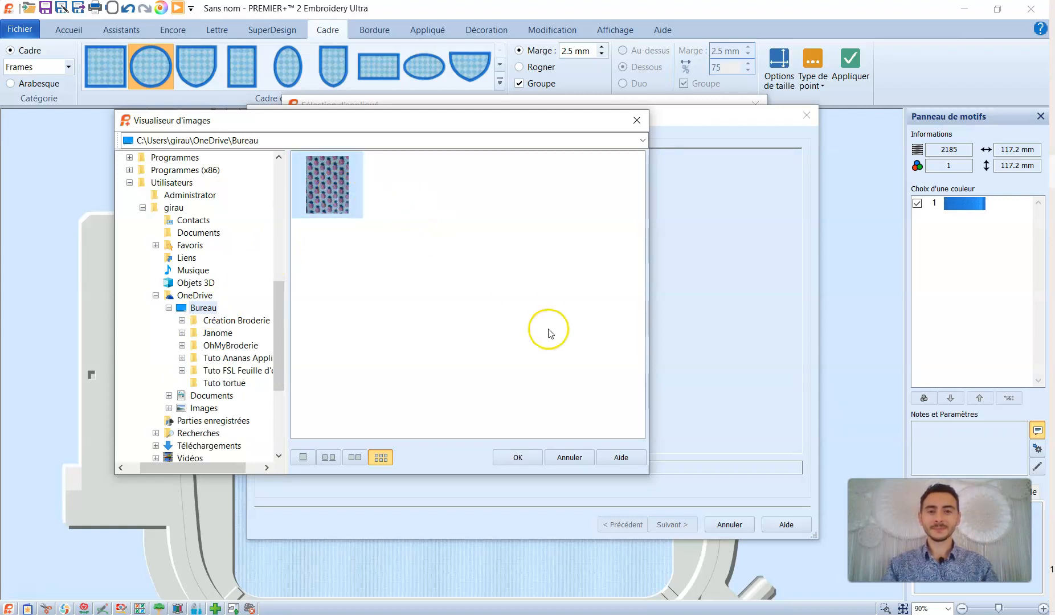
{"action": "left_click", "coordinate": [519, 459]}
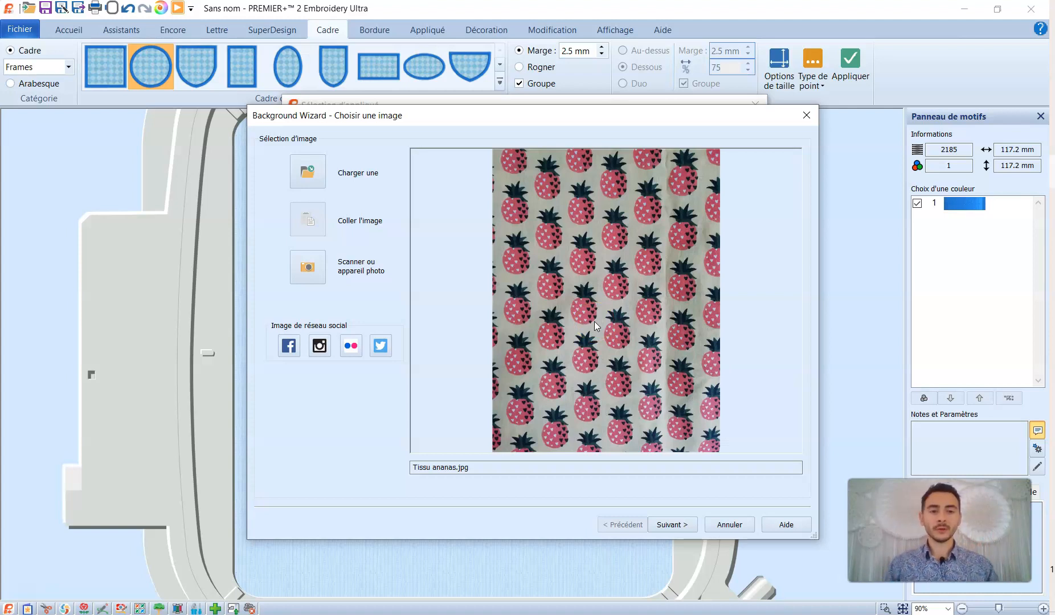
{"action": "left_click", "coordinate": [671, 525]}
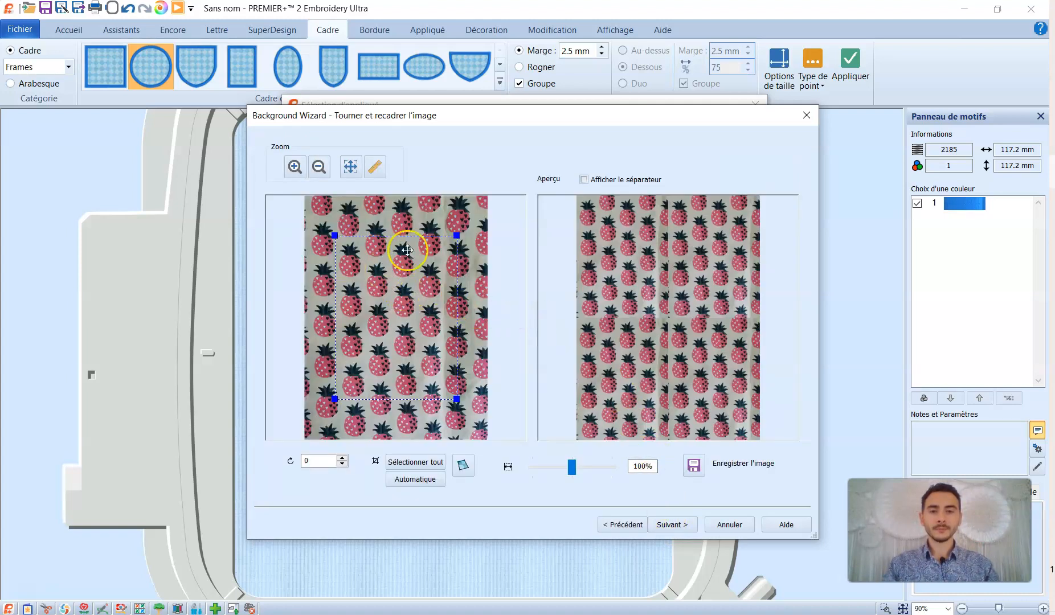
Step: Try enlarging the fabric image's crop area by hand towards opposite corners of the picture
{"action": "left_click_drag", "start_coordinate": [335, 234], "coordinate": [321, 221]}
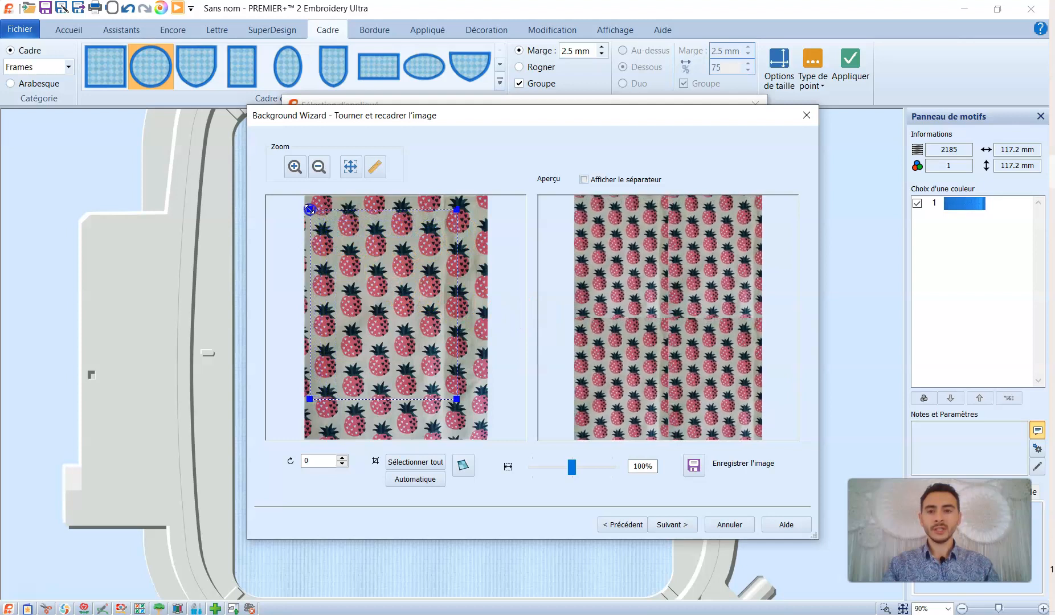
{"action": "left_click_drag", "start_coordinate": [315, 214], "coordinate": [306, 208]}
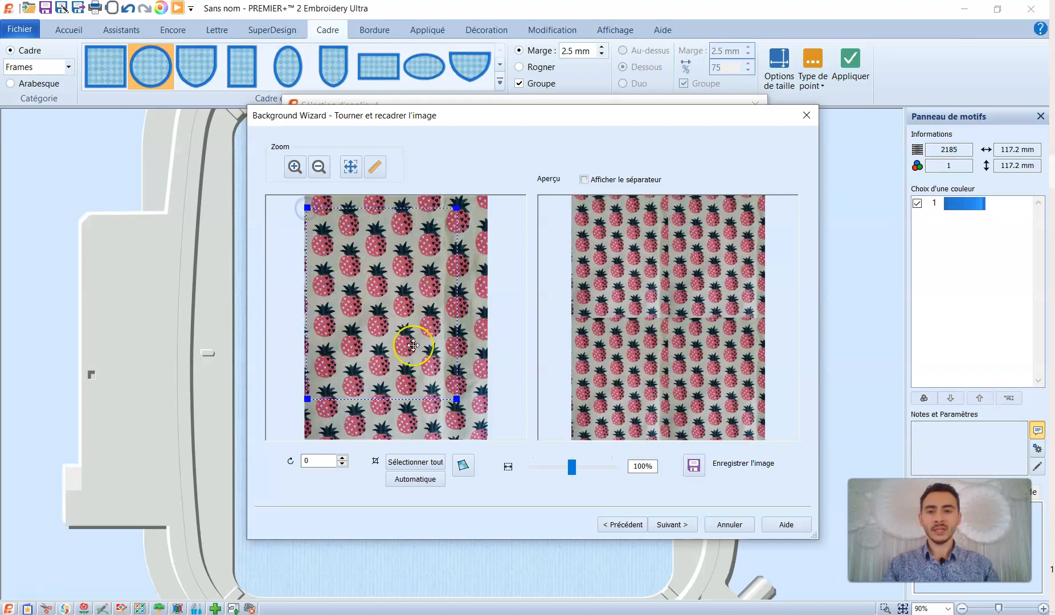
{"action": "left_click_drag", "start_coordinate": [457, 400], "coordinate": [484, 431]}
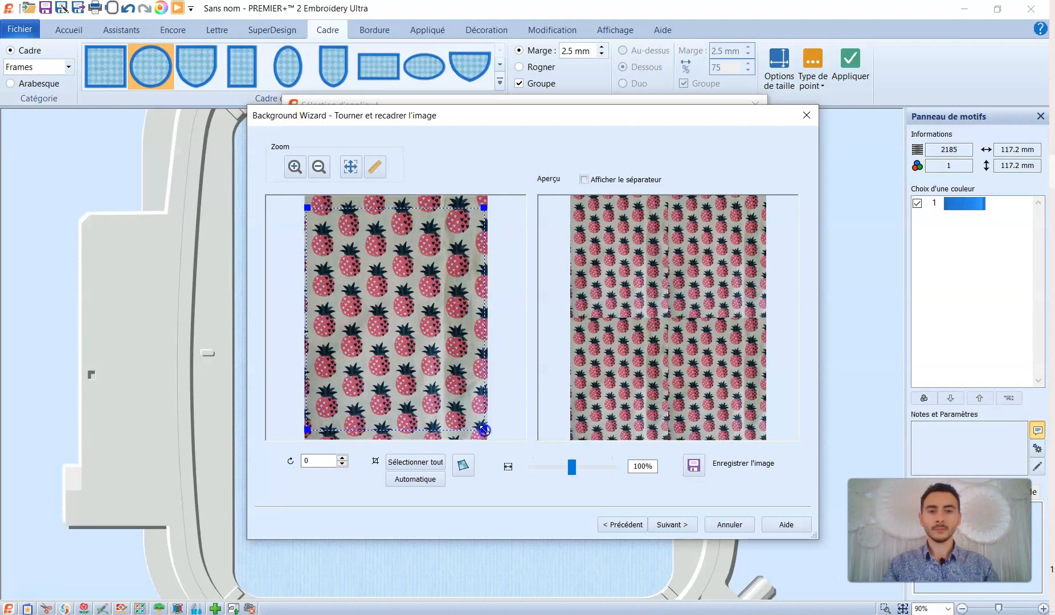
Step: Select the entire pineapple fabric image as the crop area, without rotation, and continue to the size setting
{"action": "left_click", "coordinate": [415, 462]}
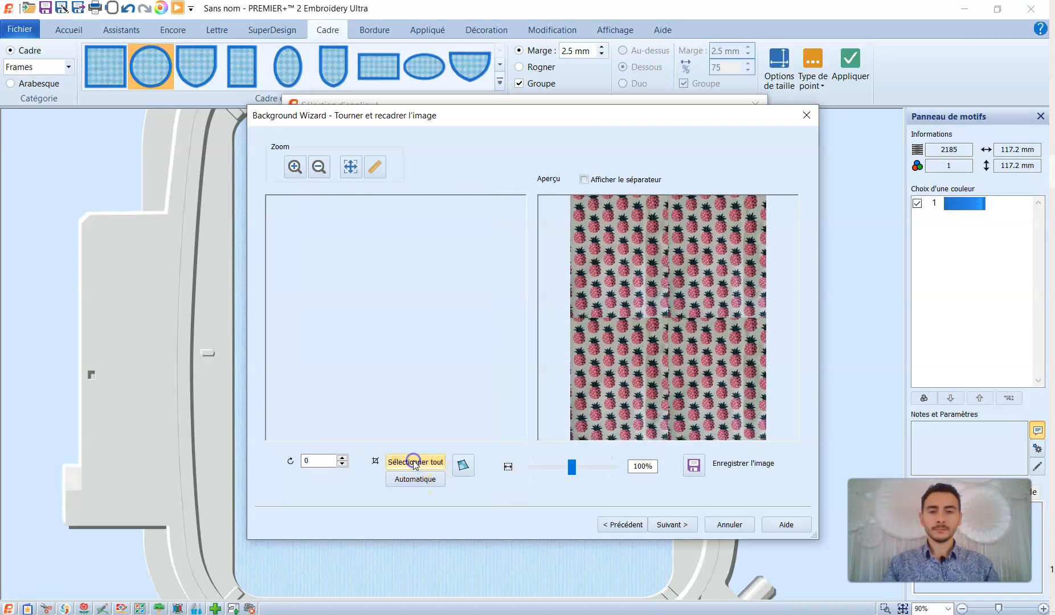
{"action": "left_click", "coordinate": [424, 464]}
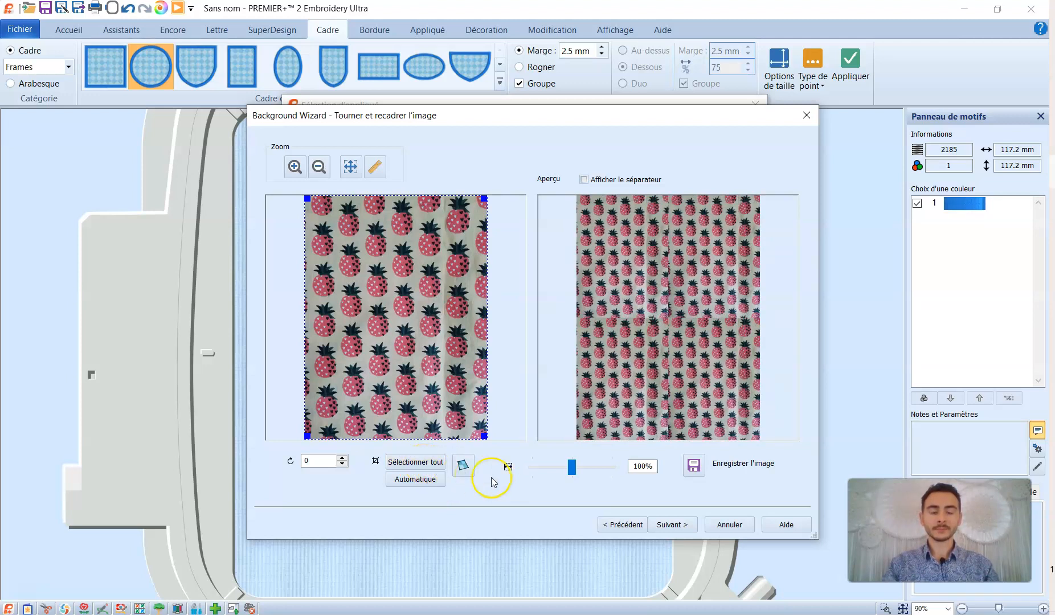
{"action": "left_click", "coordinate": [670, 525]}
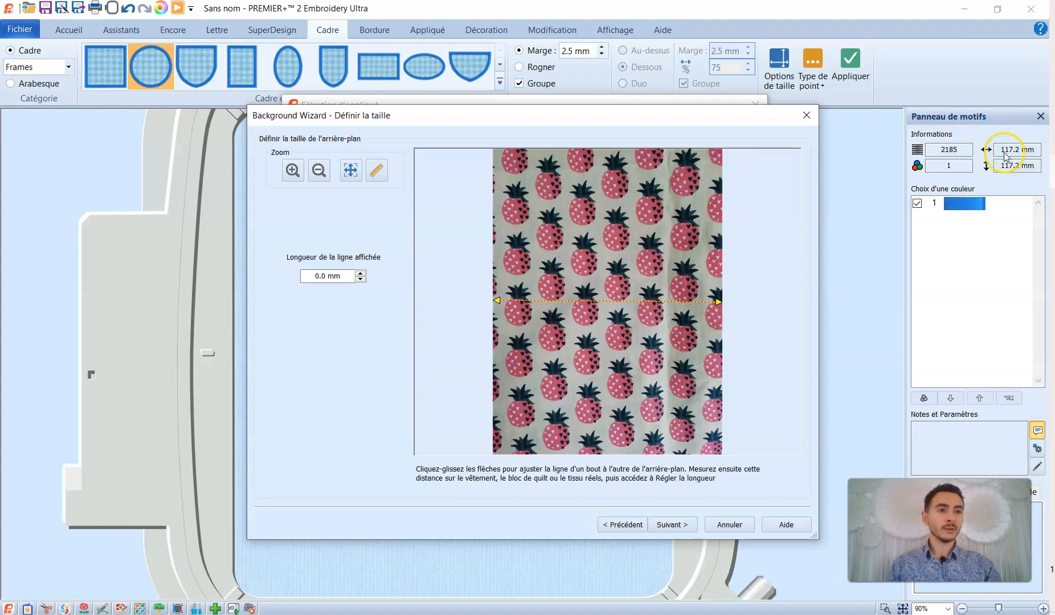
Step: Set the fabric's reference line length to 120 mm, save it as Tissu ananas in My Fabrics, and apply it to the frame
{"action": "left_click", "coordinate": [319, 276]}
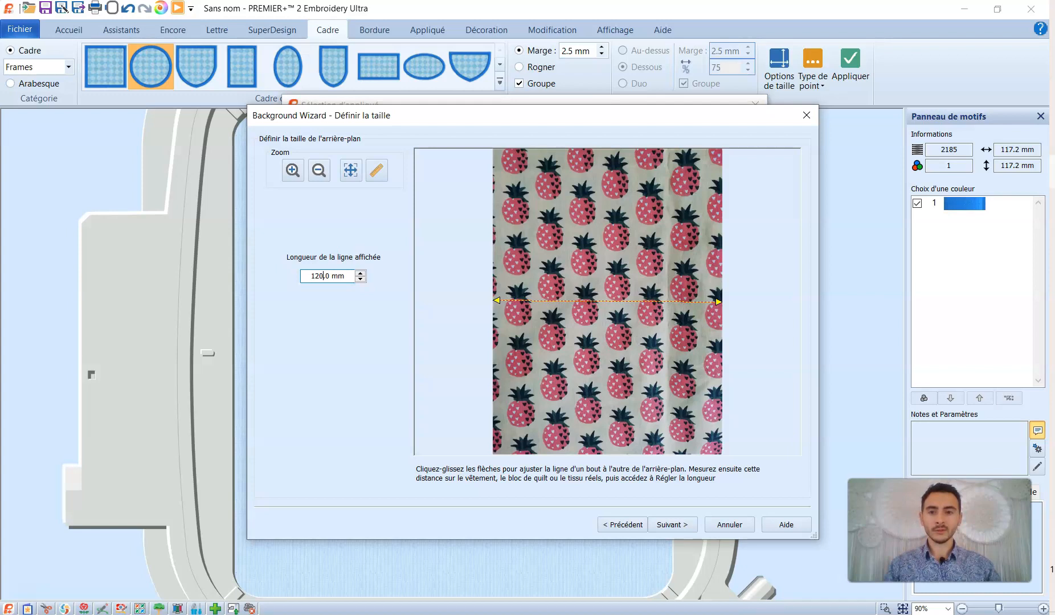
{"action": "left_click", "coordinate": [673, 525]}
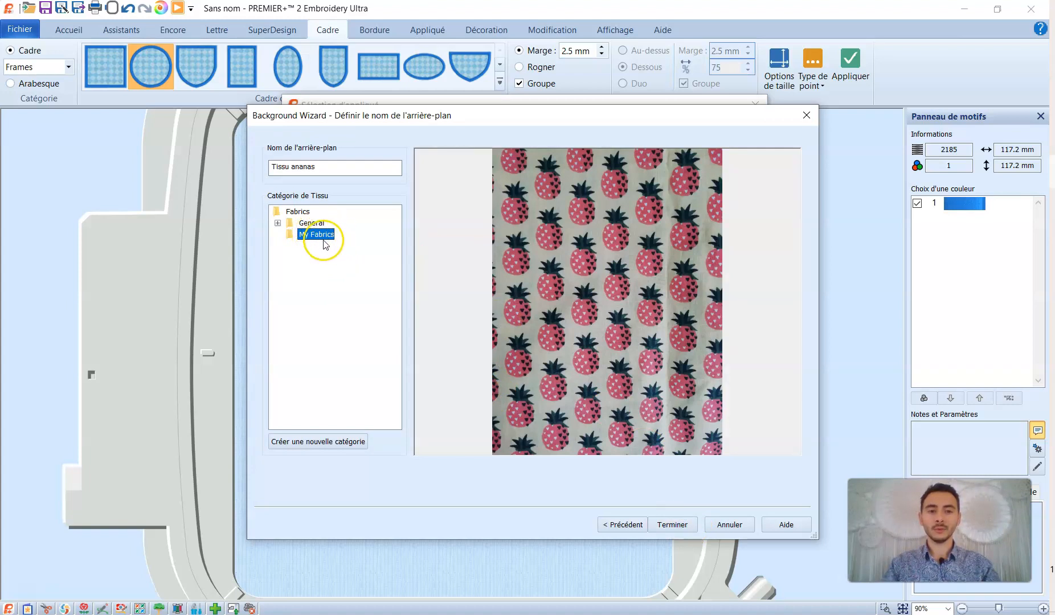
{"action": "left_click", "coordinate": [674, 524]}
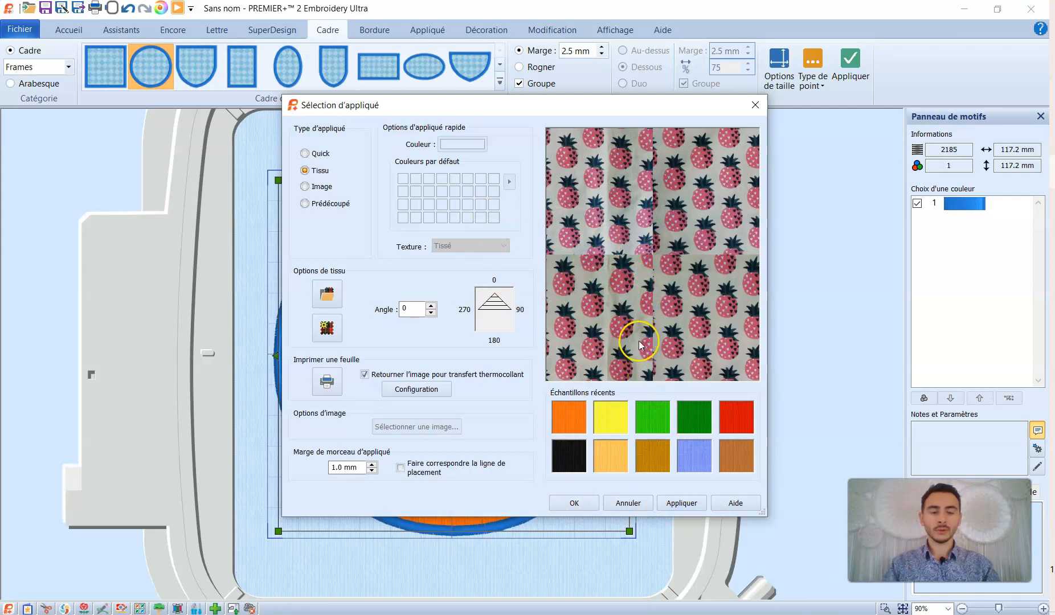
{"action": "left_click", "coordinate": [574, 503]}
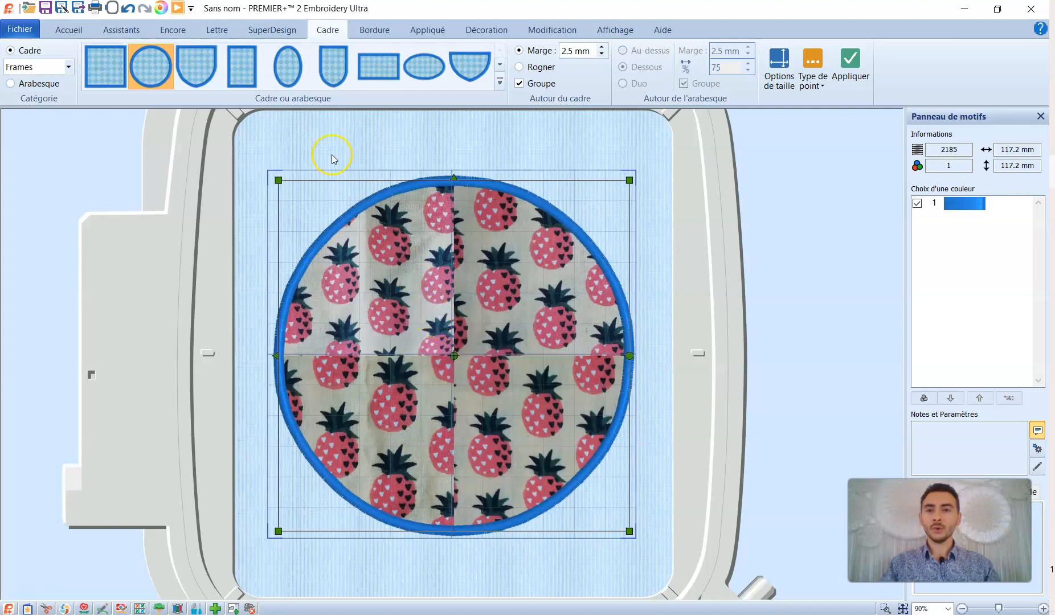
Step: Play the frame's stitch-out from the start at increased speed in the design player, and close the player when it finishes
{"action": "left_click", "coordinate": [177, 9]}
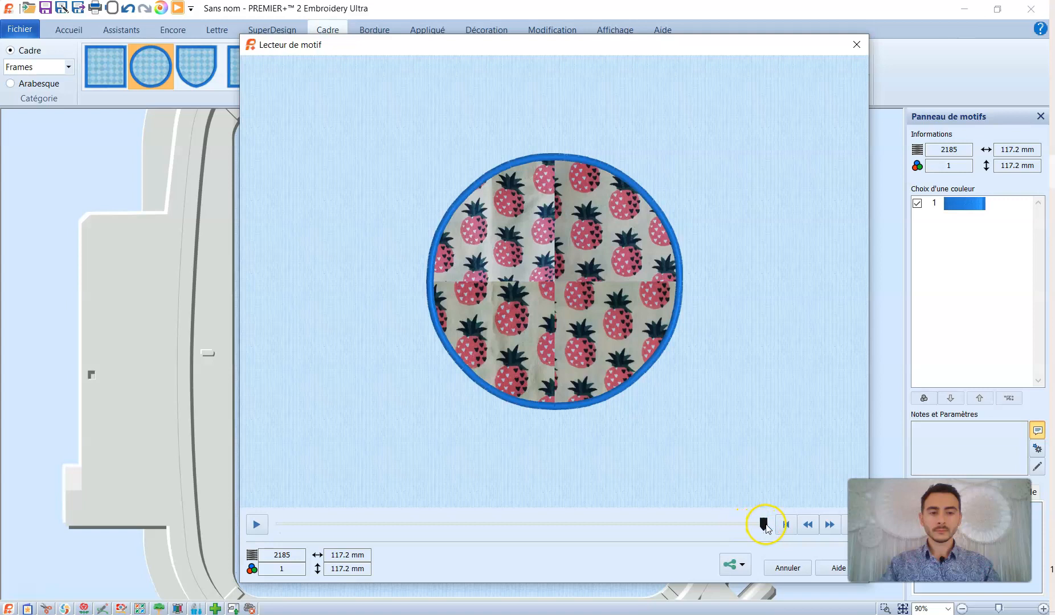
{"action": "left_click_drag", "start_coordinate": [765, 526], "coordinate": [279, 530]}
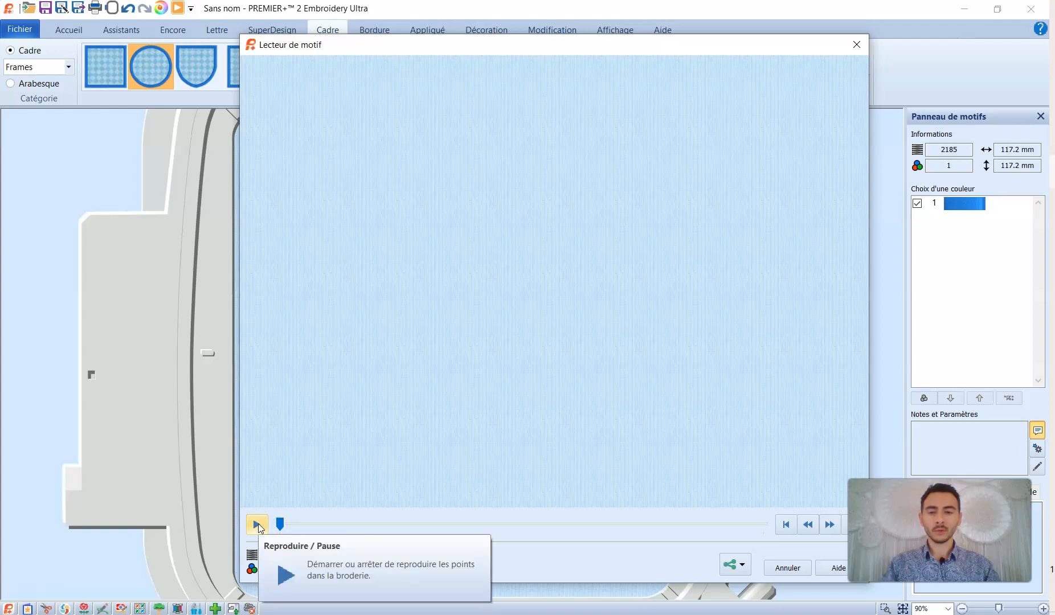
{"action": "left_click", "coordinate": [257, 524]}
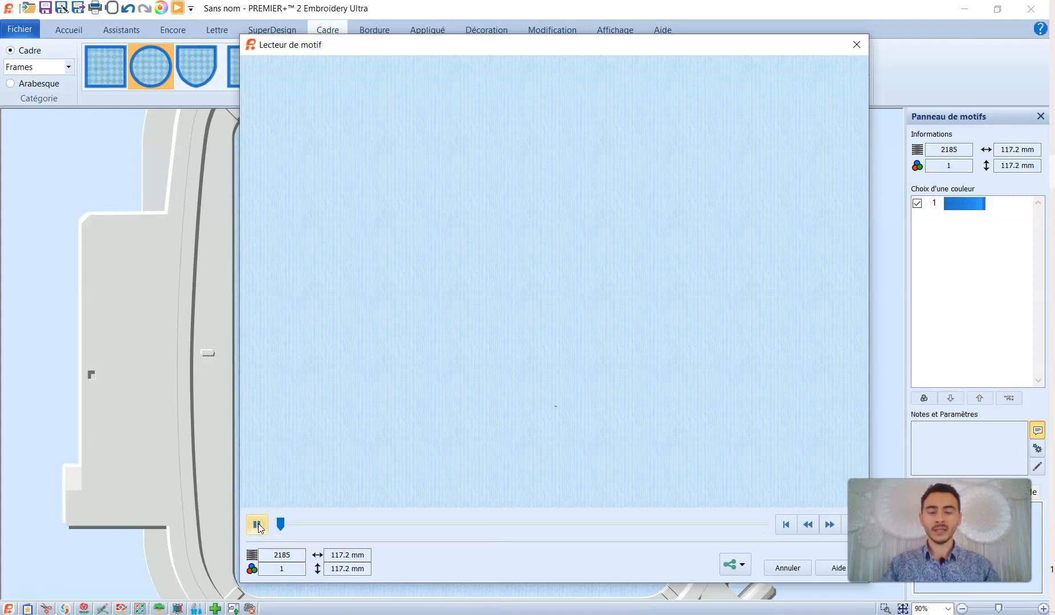
{"action": "left_click", "coordinate": [828, 524]}
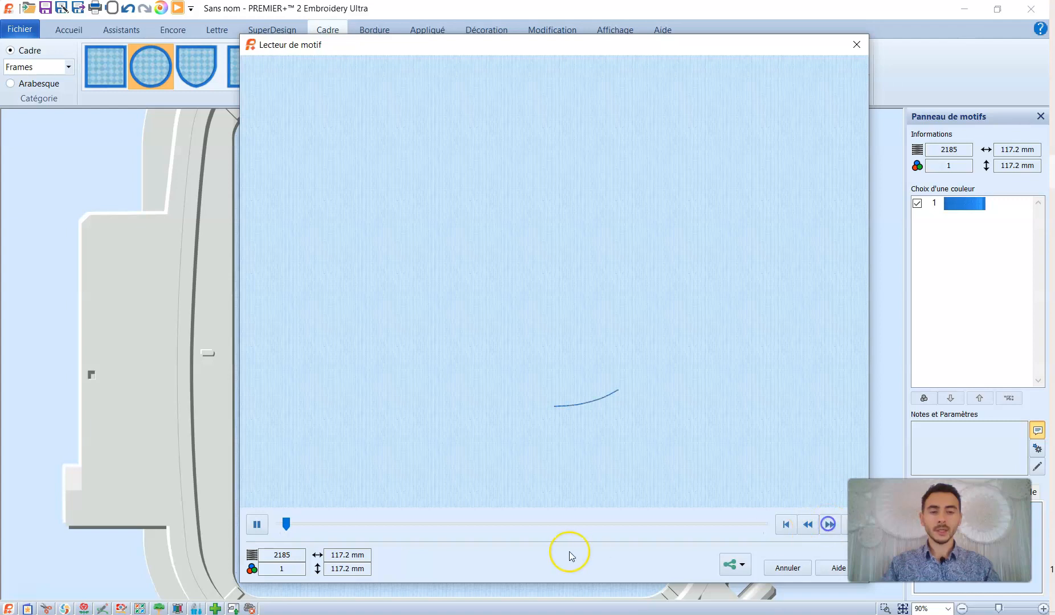
{"action": "left_click", "coordinate": [829, 524]}
{"action": "left_click", "coordinate": [603, 555]}
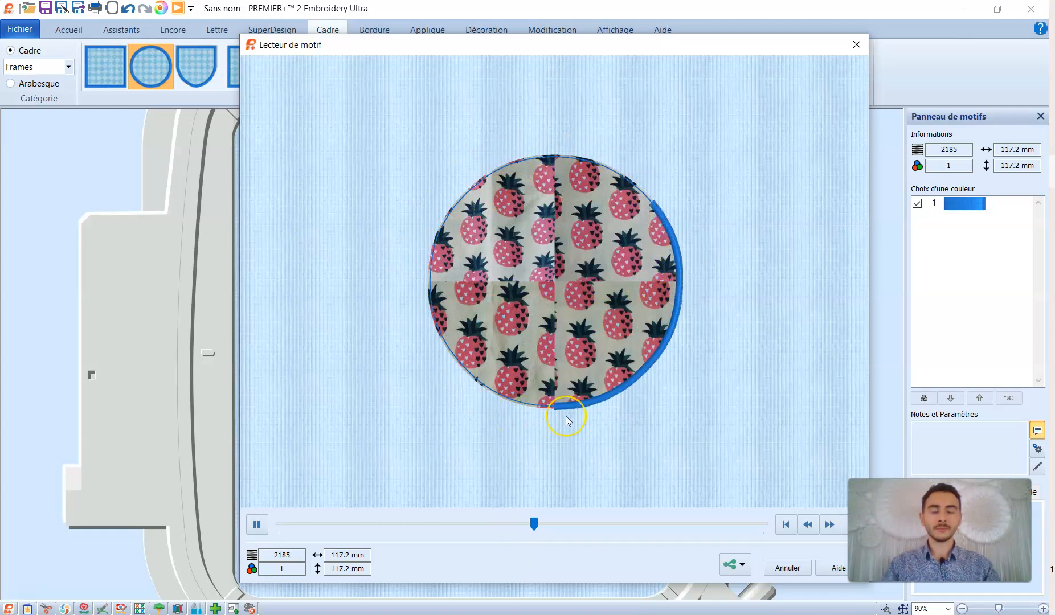
{"action": "left_click", "coordinate": [830, 524]}
{"action": "left_click", "coordinate": [830, 531]}
{"action": "left_click", "coordinate": [830, 531]}
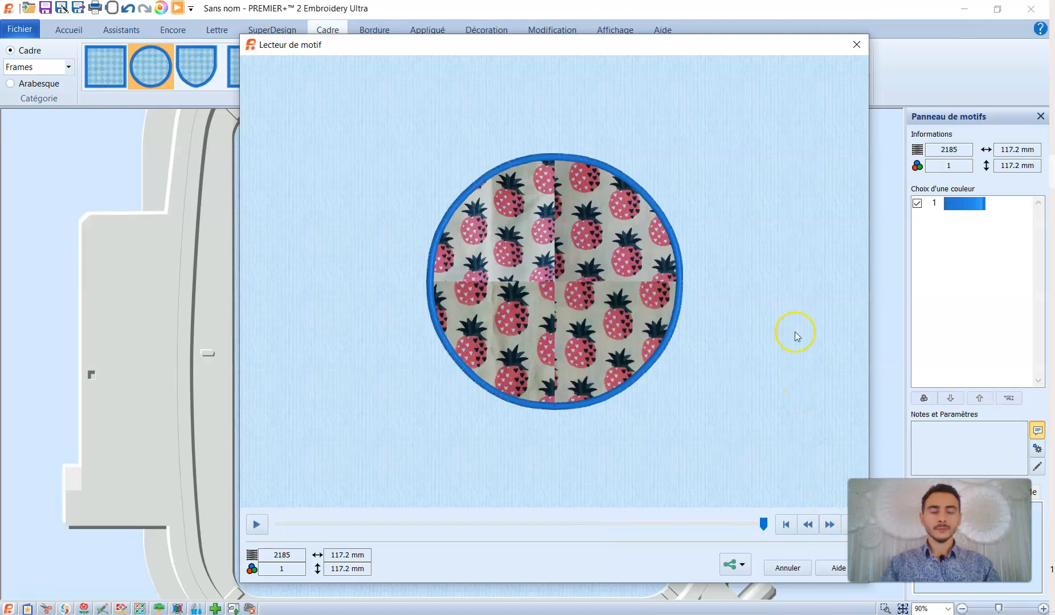
{"action": "left_click", "coordinate": [857, 44]}
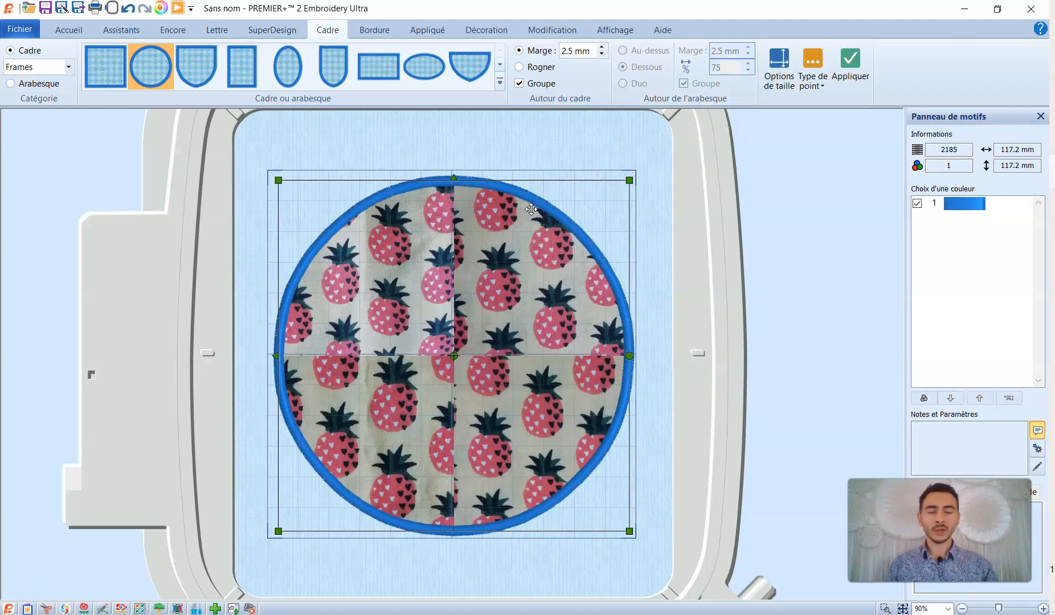
Step: Delete the circular appliqué frame from the work area
{"action": "key", "text": "Delete"}
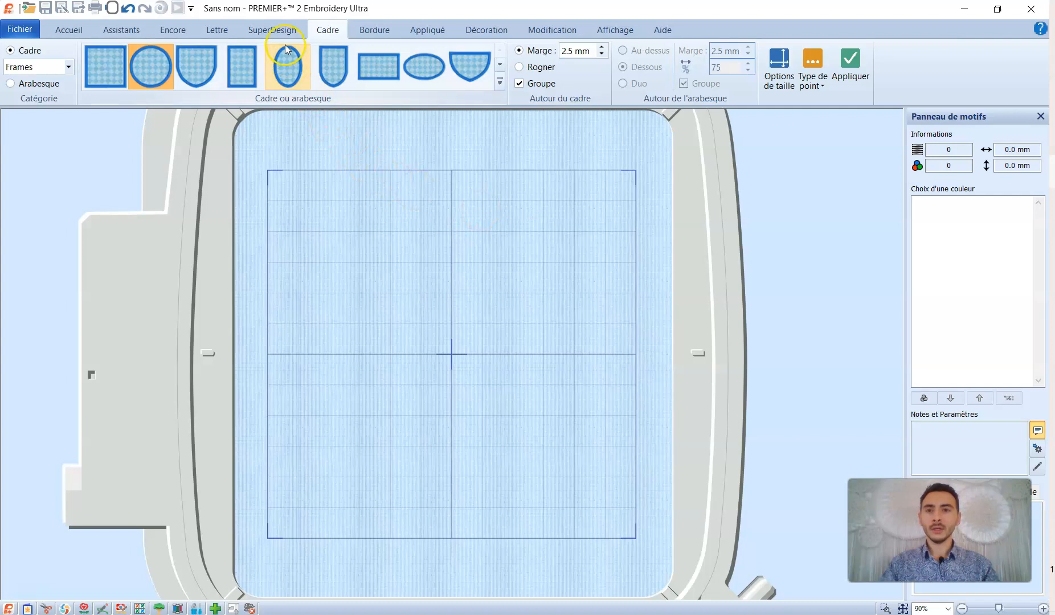
Step: Add the bee SuperDesign from the Animaux 3 (Applique) set to the empty hoop at size 51 mm
{"action": "left_click", "coordinate": [280, 30]}
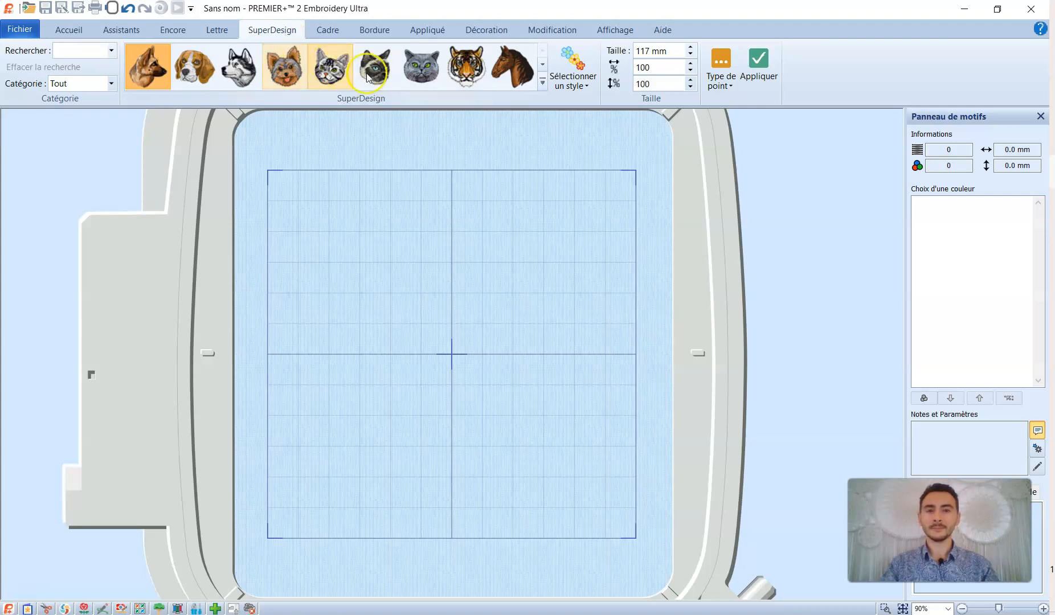
{"action": "left_click", "coordinate": [542, 84]}
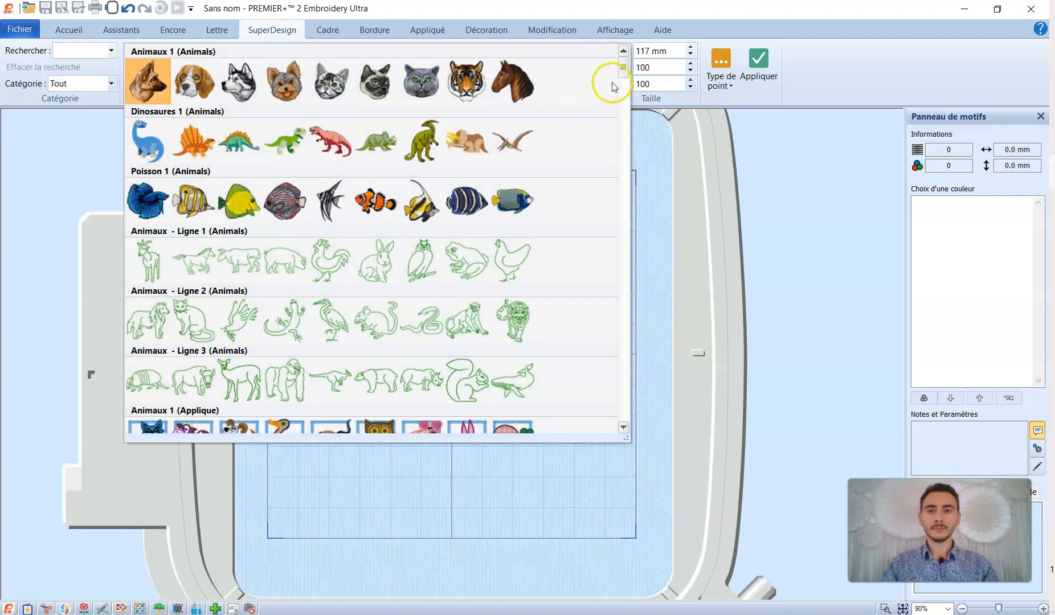
{"action": "left_click_drag", "start_coordinate": [623, 67], "coordinate": [623, 79]}
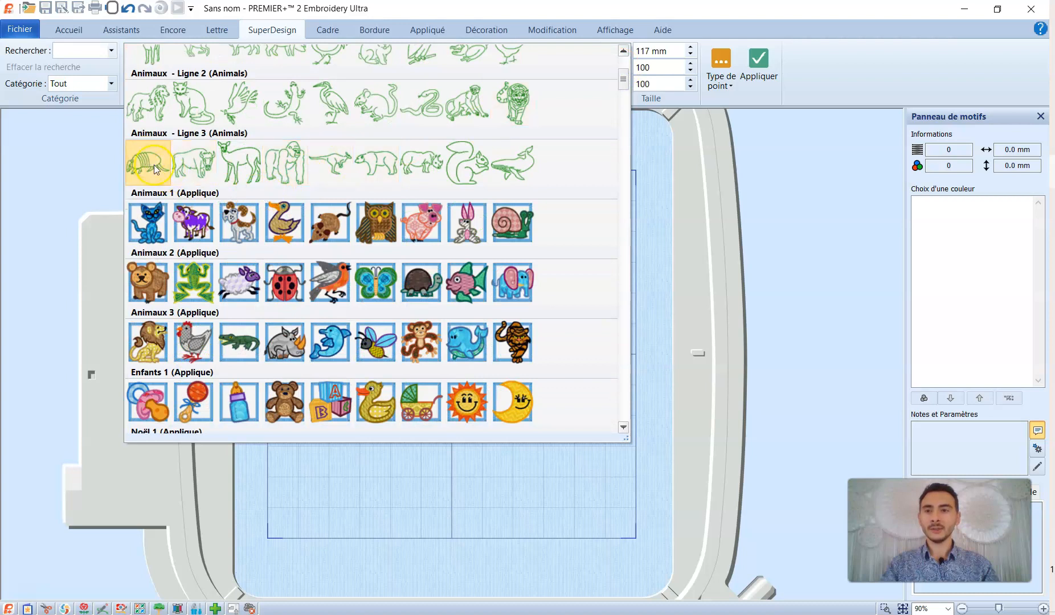
{"action": "left_click", "coordinate": [373, 347]}
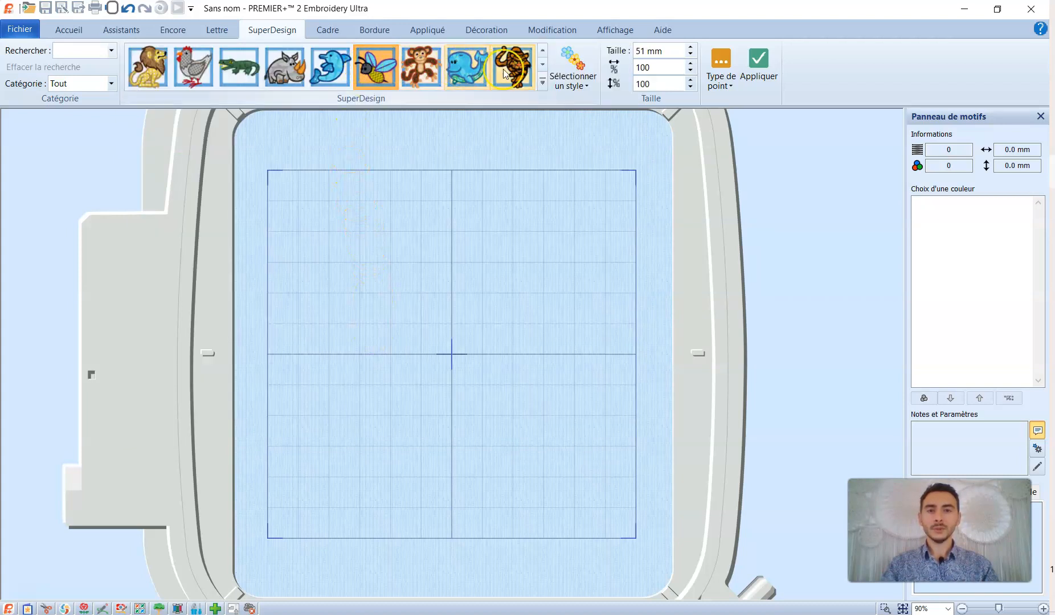
{"action": "left_click", "coordinate": [760, 62]}
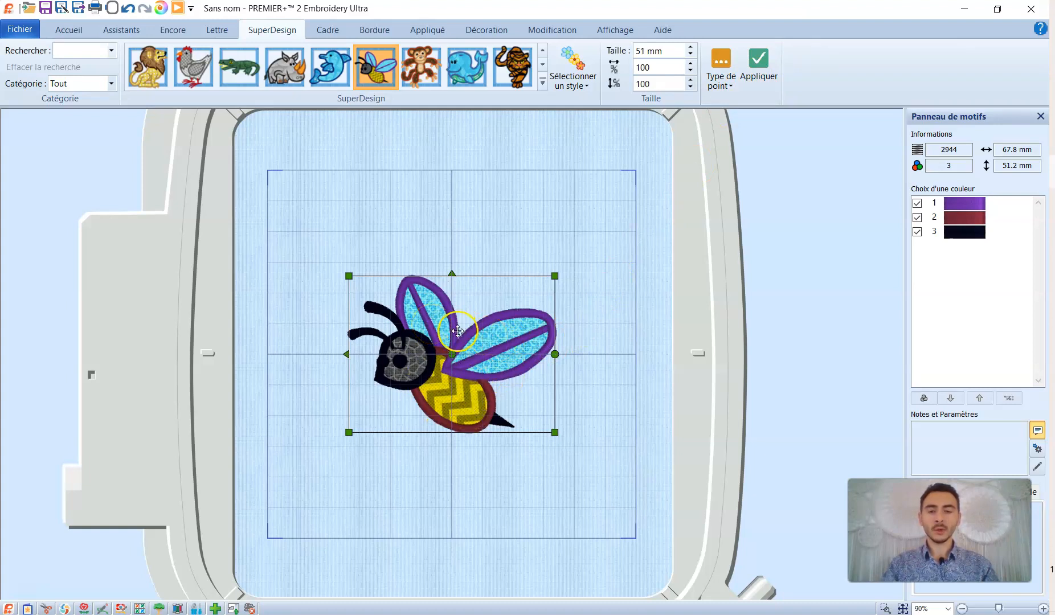
Step: Apply the recent pineapple fabric sample to the bee's body, Tissu d'appliqué 1, keeping the selection dialog clear of the design
{"action": "right_click", "coordinate": [504, 334]}
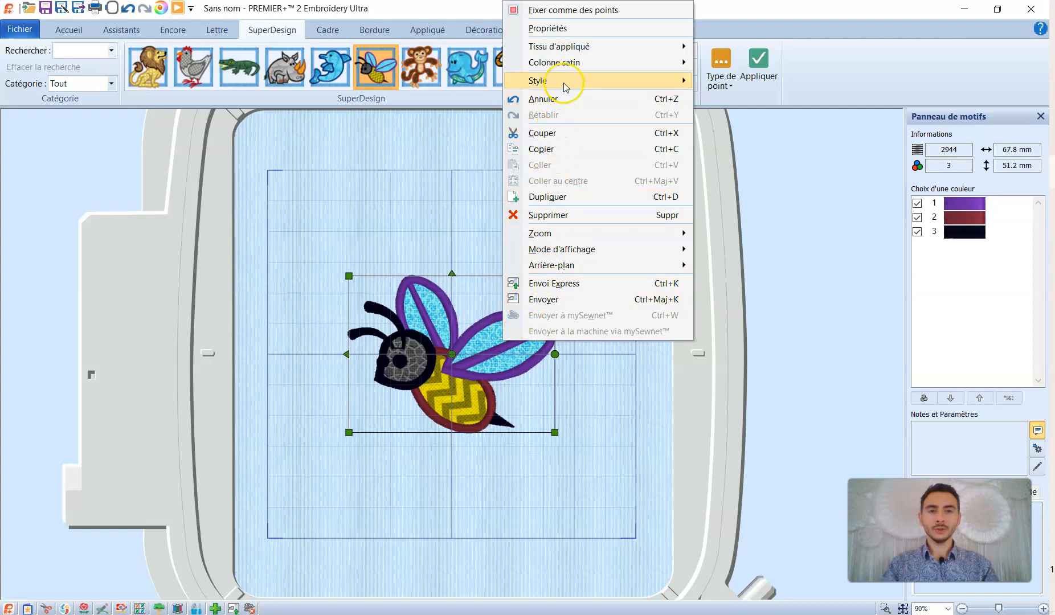
{"action": "mouse_move", "coordinate": [571, 52]}
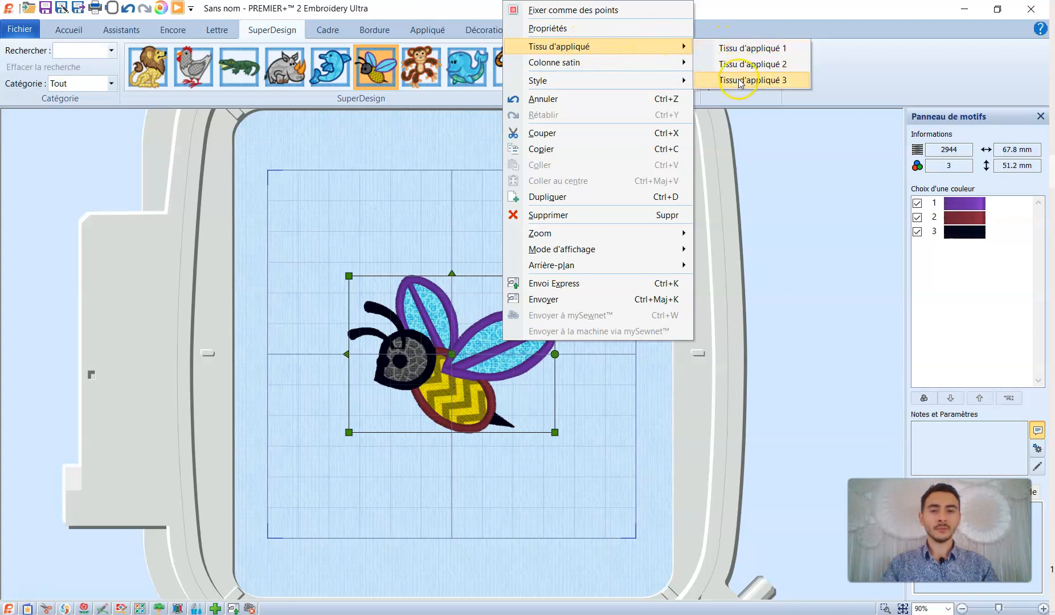
{"action": "left_click", "coordinate": [743, 49]}
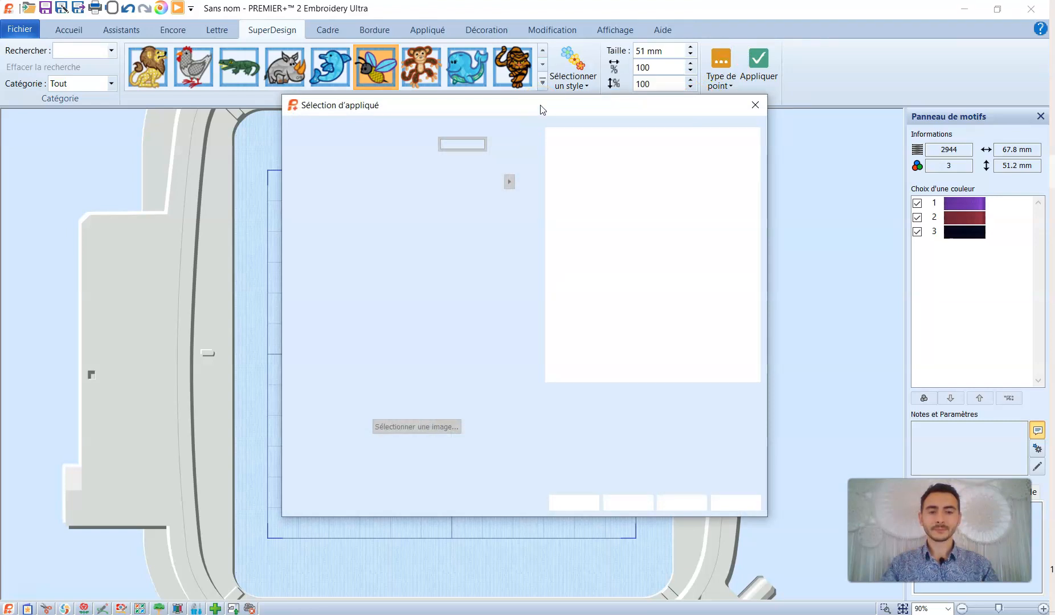
{"action": "left_click_drag", "start_coordinate": [506, 107], "coordinate": [777, 28]}
{"action": "left_click", "coordinate": [906, 86]}
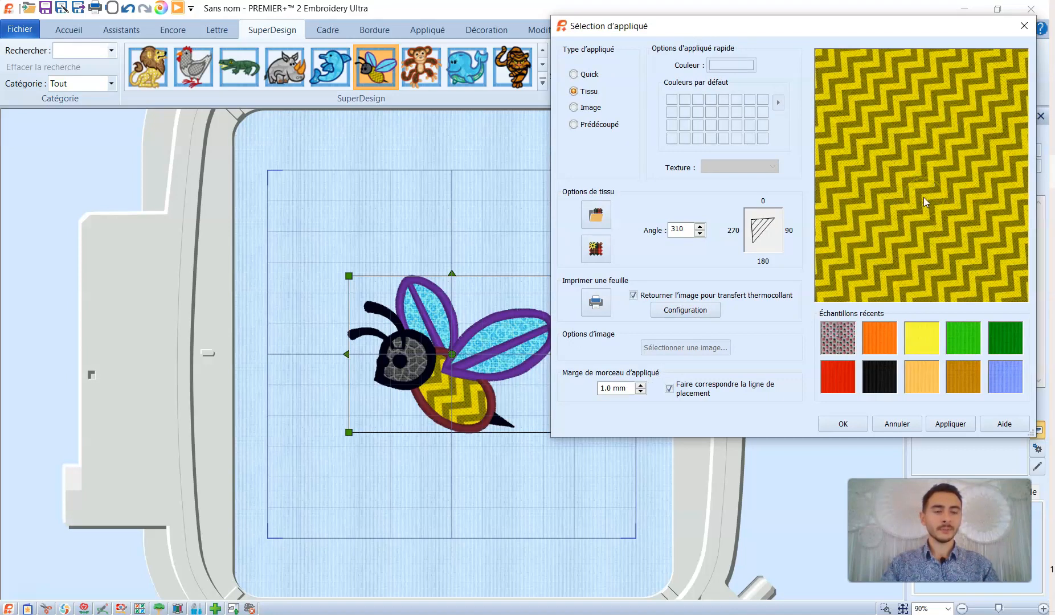
{"action": "left_click", "coordinate": [838, 336]}
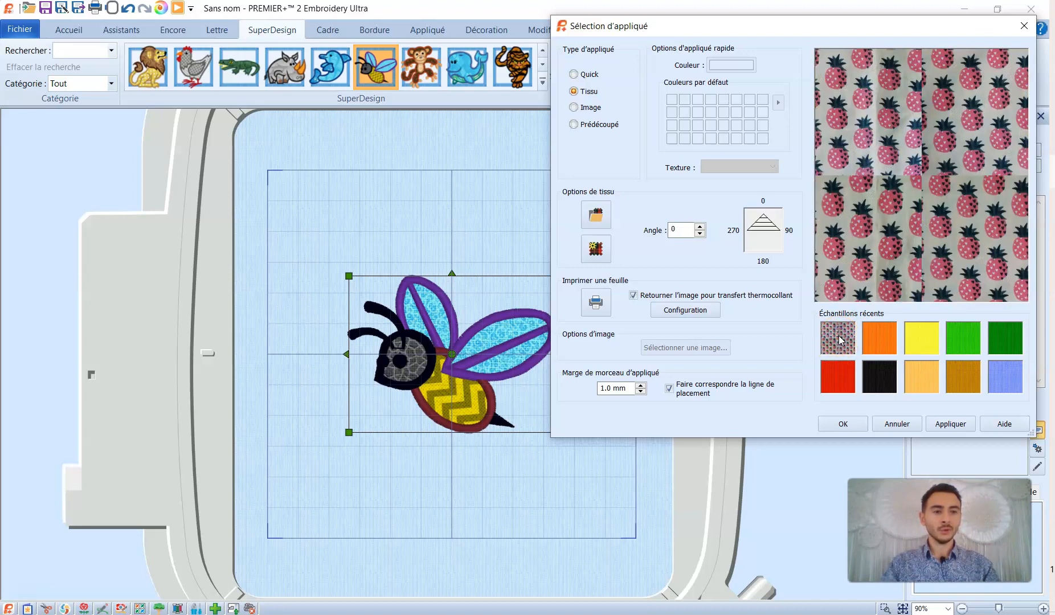
{"action": "left_click", "coordinate": [942, 416]}
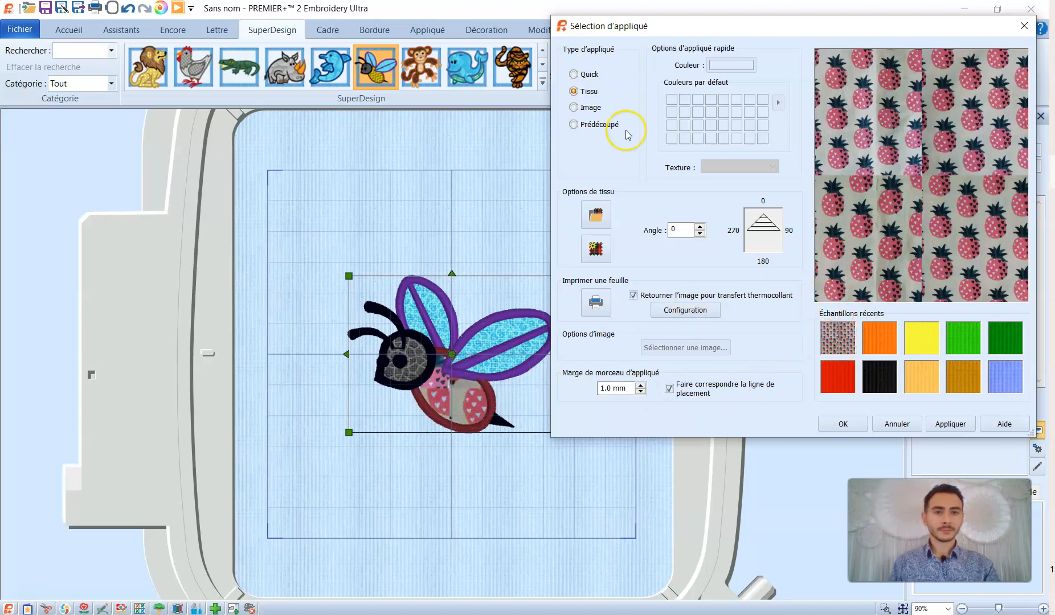
Step: Change the bee's body to a Quick appliqué in bright yellow with the Tissu éponge texture, and accept it
{"action": "left_click", "coordinate": [580, 76]}
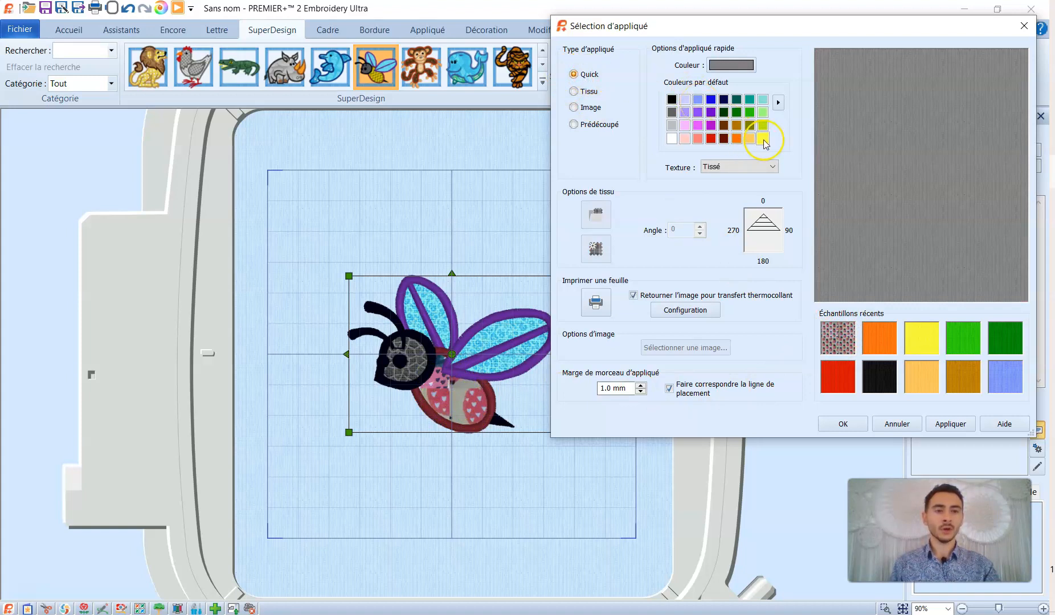
{"action": "left_click", "coordinate": [763, 139]}
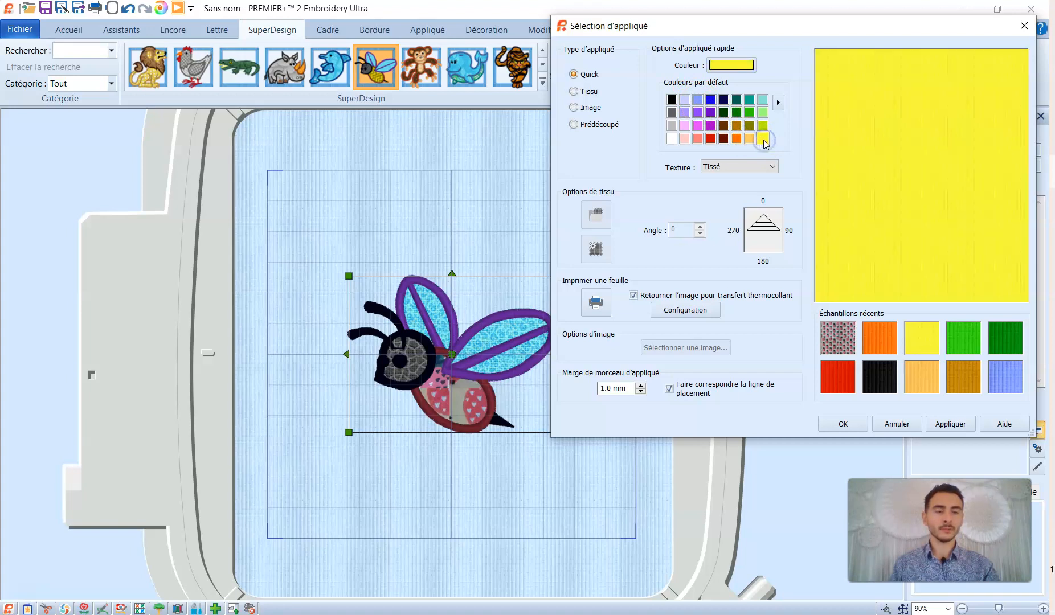
{"action": "left_click", "coordinate": [750, 166]}
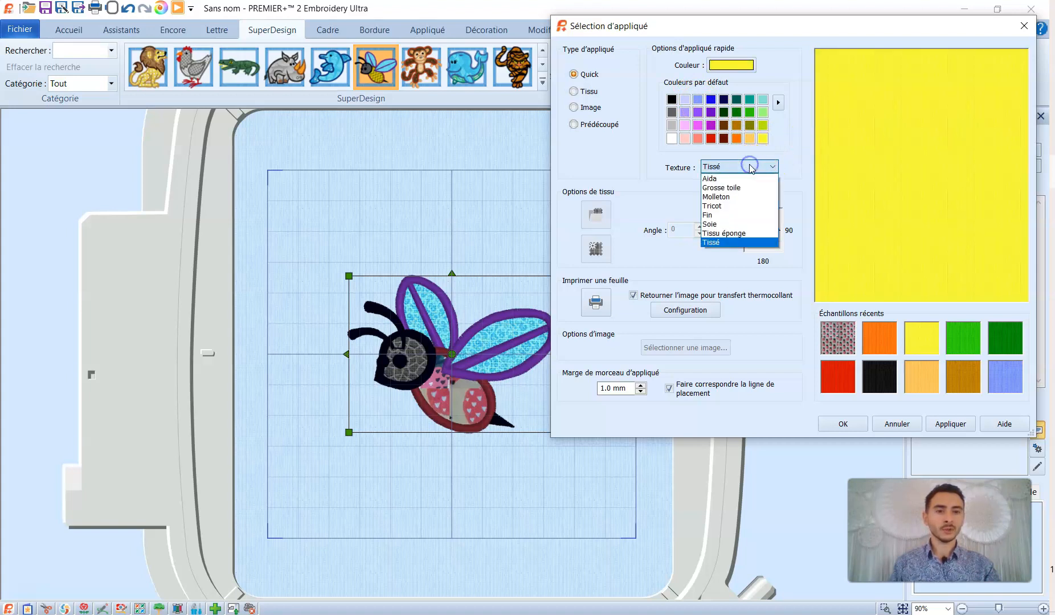
{"action": "left_click", "coordinate": [731, 234]}
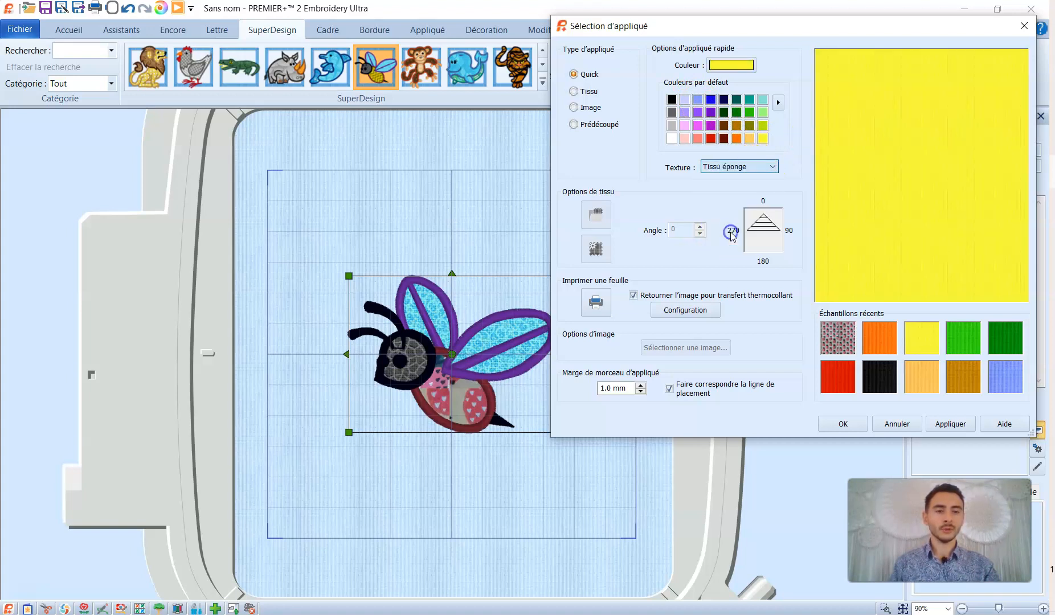
{"action": "left_click", "coordinate": [948, 425]}
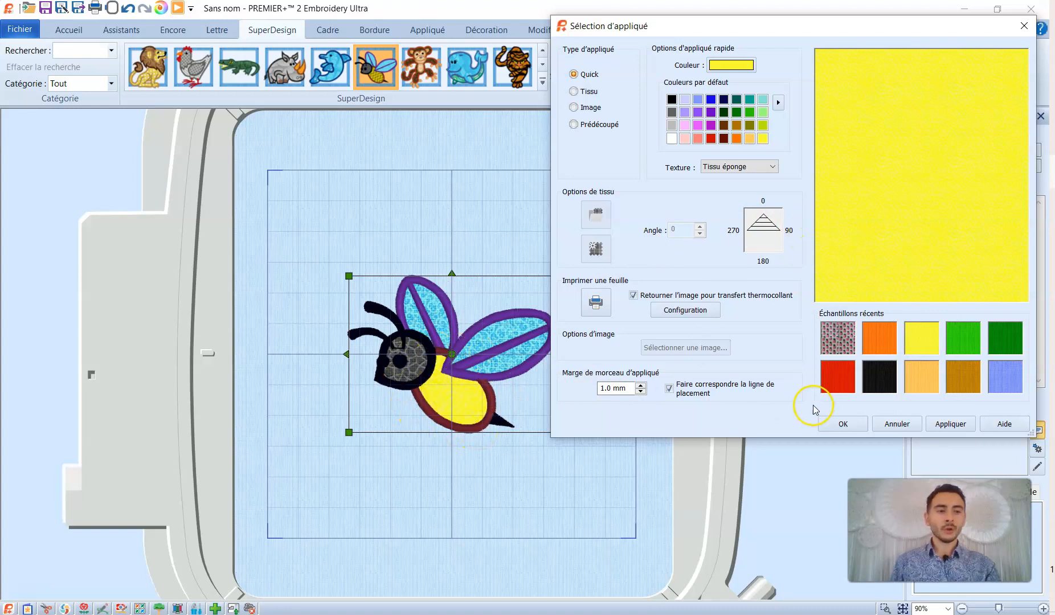
{"action": "left_click", "coordinate": [845, 423]}
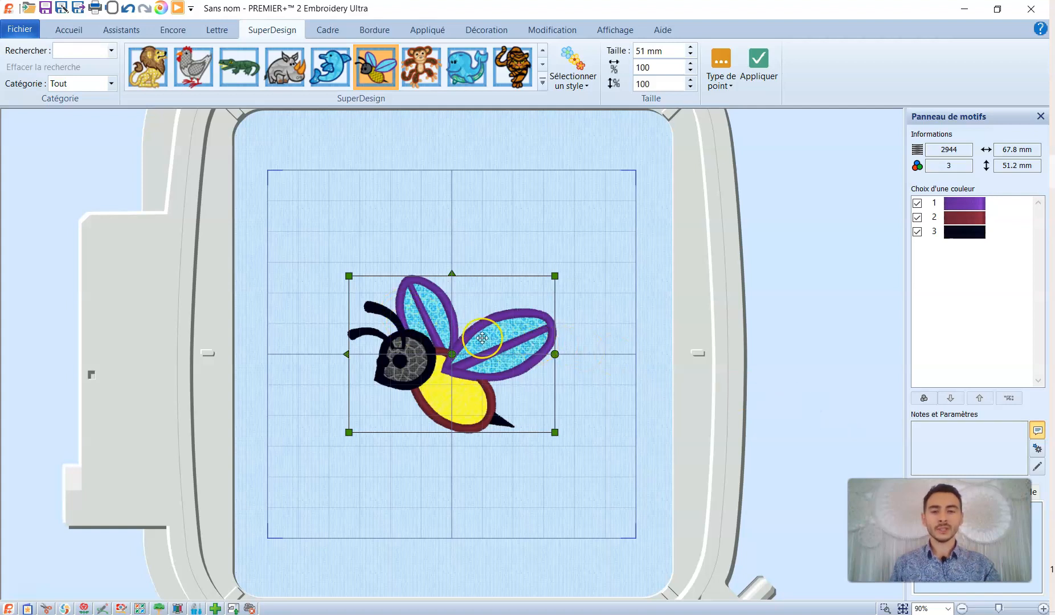
Step: Open the fabric image library for the bee's wings, Tissu d'appliqué 2
{"action": "right_click", "coordinate": [520, 324]}
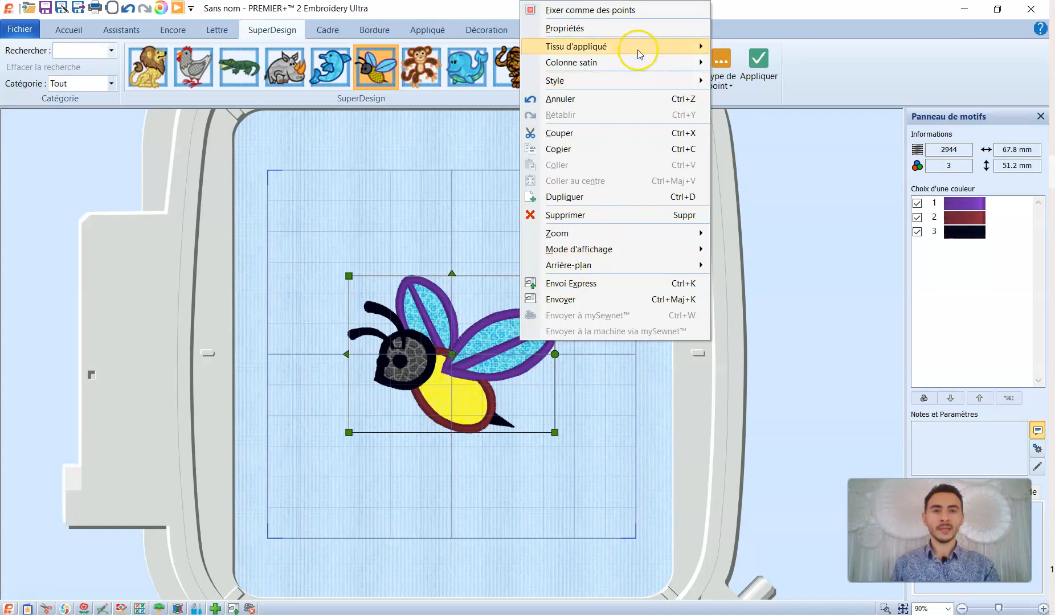
{"action": "mouse_move", "coordinate": [638, 48]}
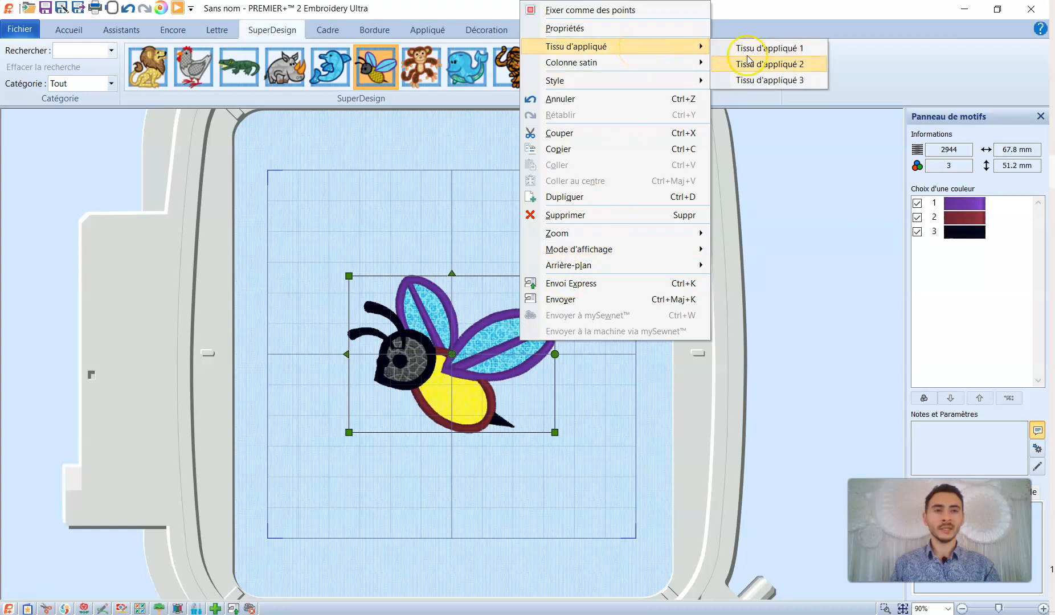
{"action": "left_click", "coordinate": [771, 66]}
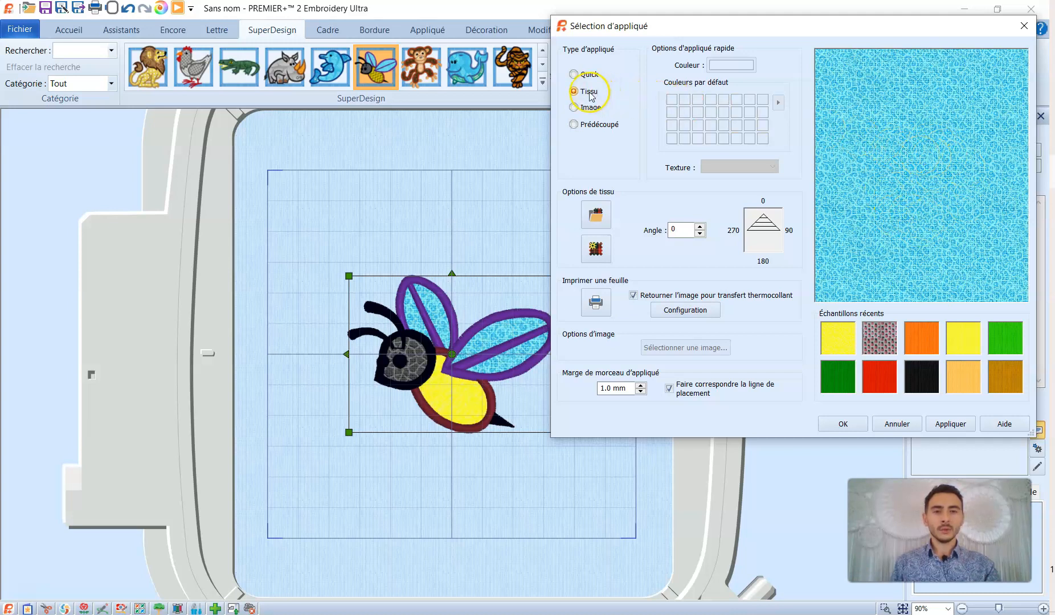
{"action": "left_click", "coordinate": [593, 217]}
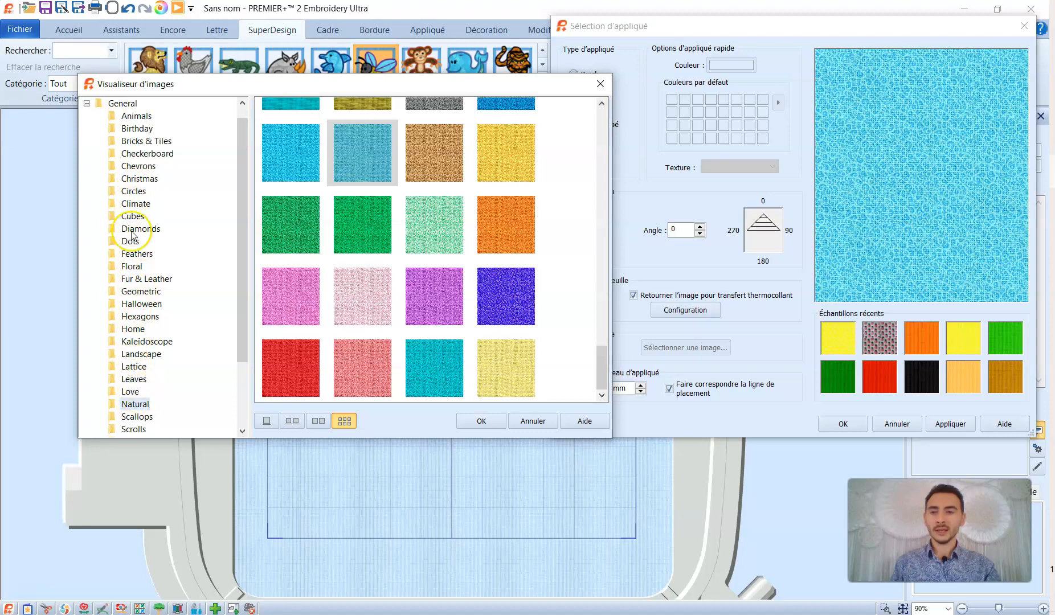
Step: Browse the fabric patterns in the Diamonds, Checkerboard, Animals and Leaves categories of the library
{"action": "left_click", "coordinate": [132, 230]}
{"action": "left_click", "coordinate": [145, 154]}
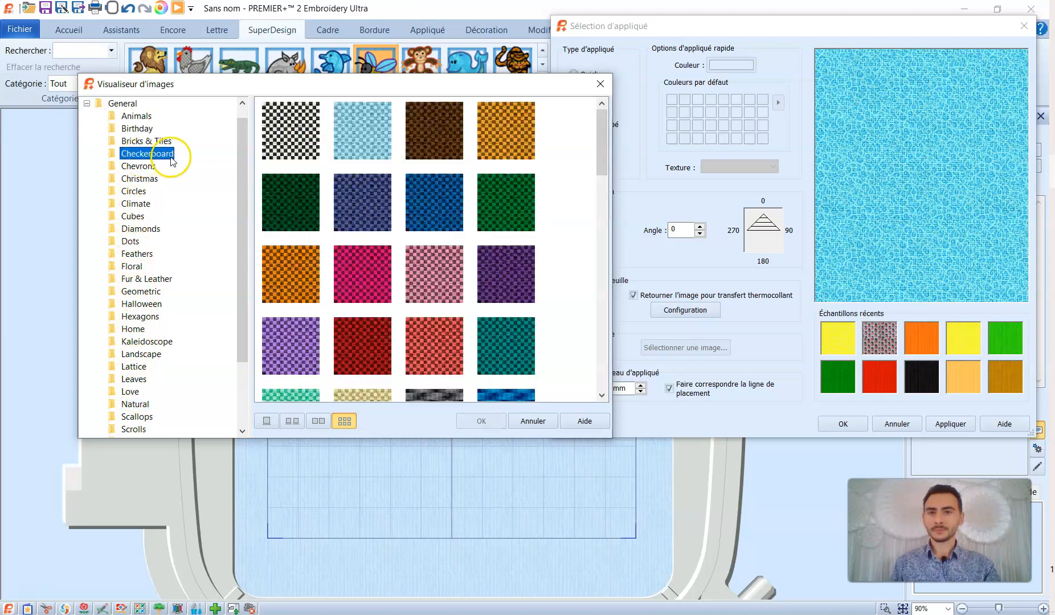
{"action": "left_click", "coordinate": [139, 118]}
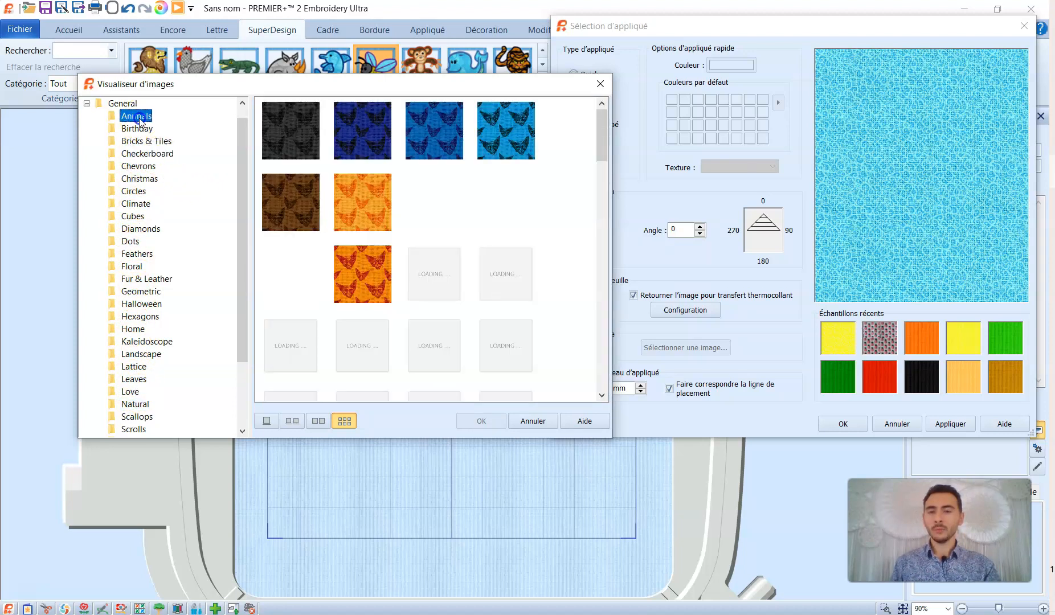
{"action": "scroll", "coordinate": [398, 222], "scroll_direction": "down", "scroll_amount": 3}
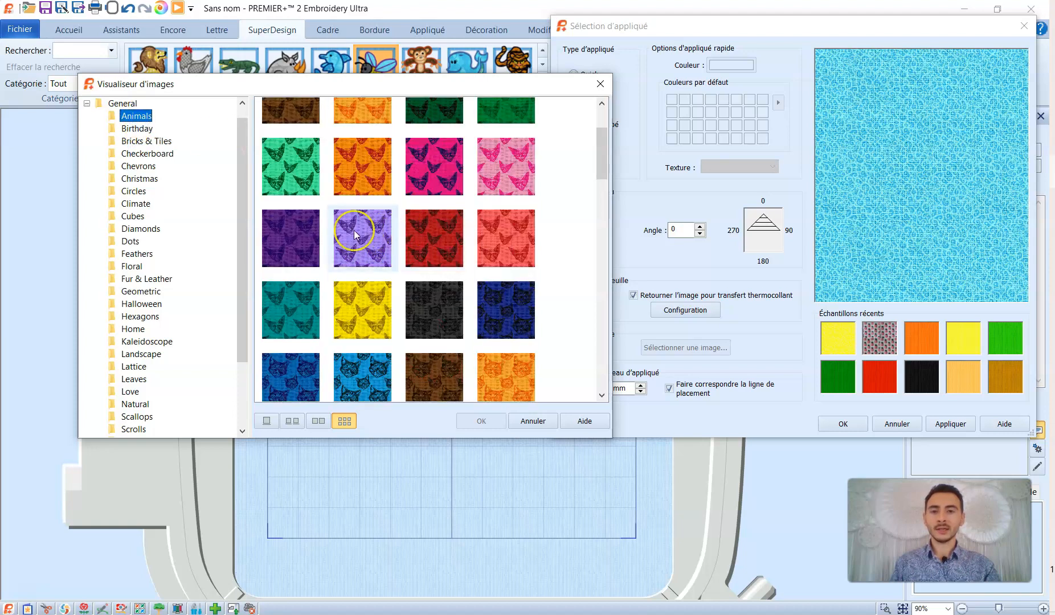
{"action": "scroll", "coordinate": [342, 228], "scroll_direction": "down", "scroll_amount": 6}
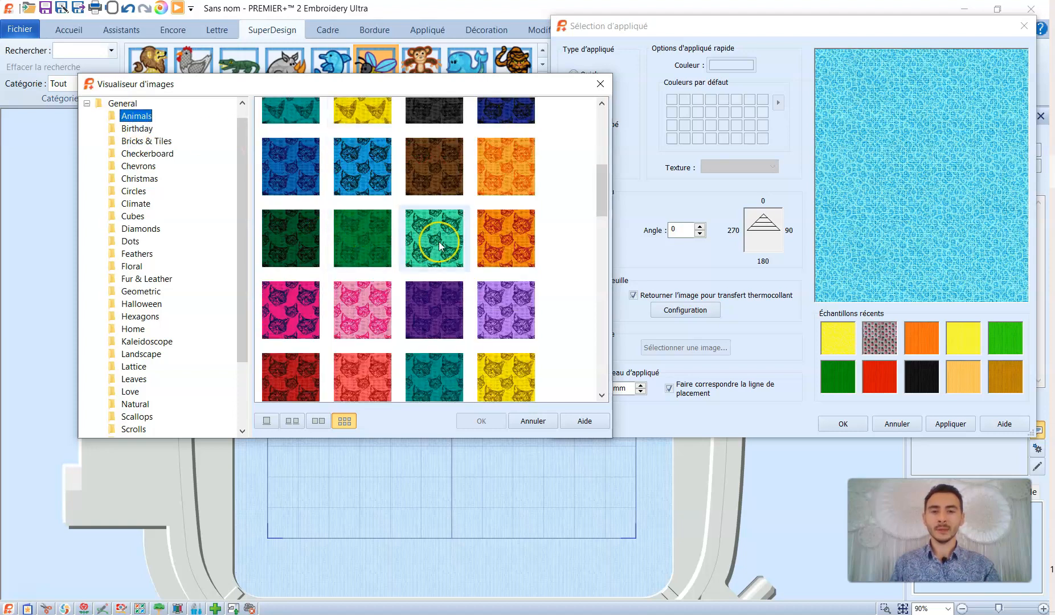
{"action": "scroll", "coordinate": [436, 245], "scroll_direction": "down", "scroll_amount": 5}
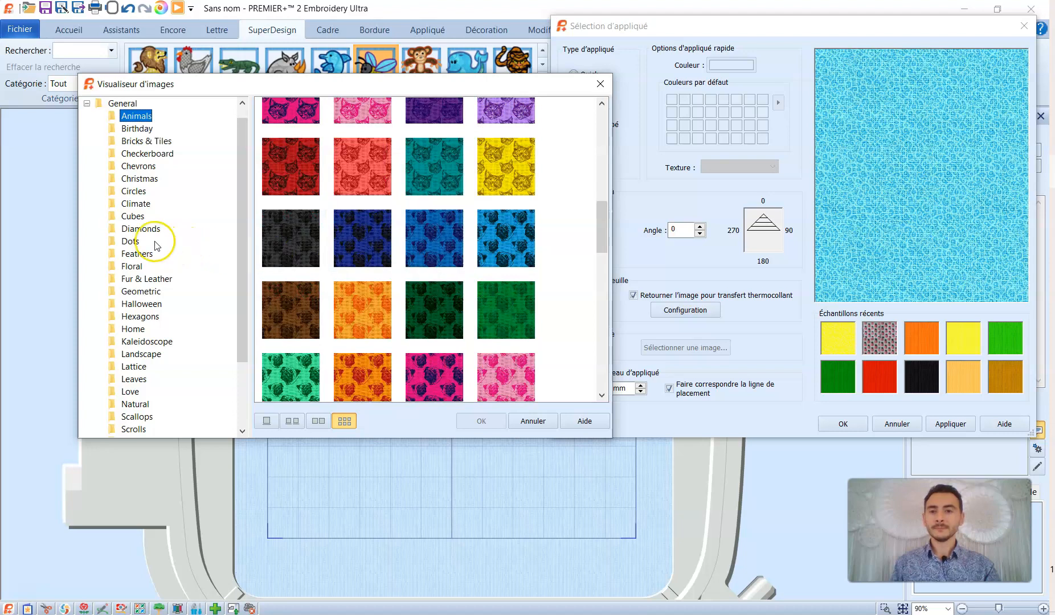
{"action": "scroll", "coordinate": [426, 295], "scroll_direction": "down", "scroll_amount": 8}
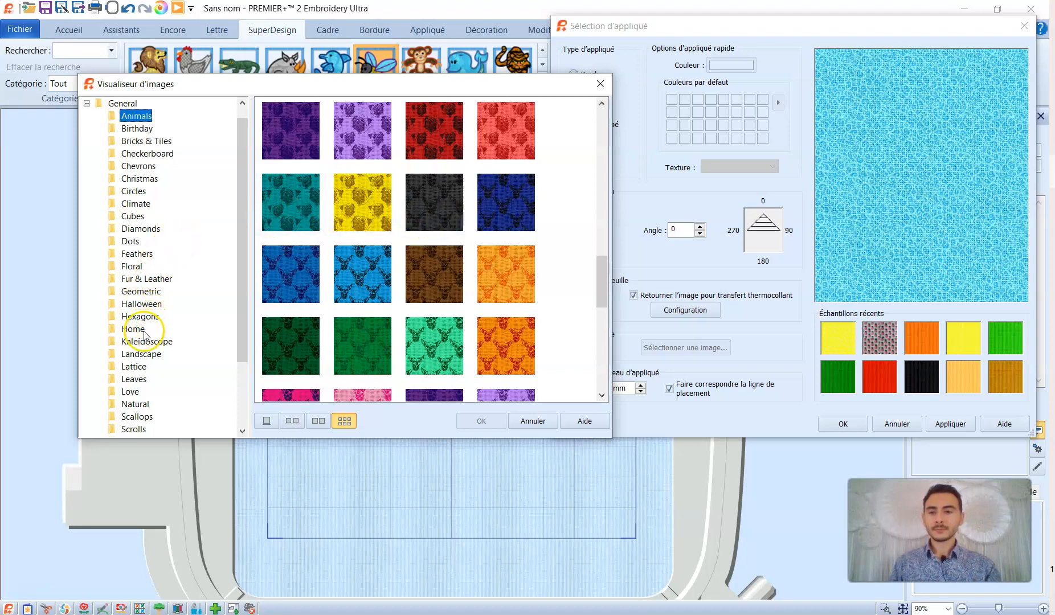
{"action": "left_click", "coordinate": [136, 381]}
{"action": "left_click", "coordinate": [442, 140]}
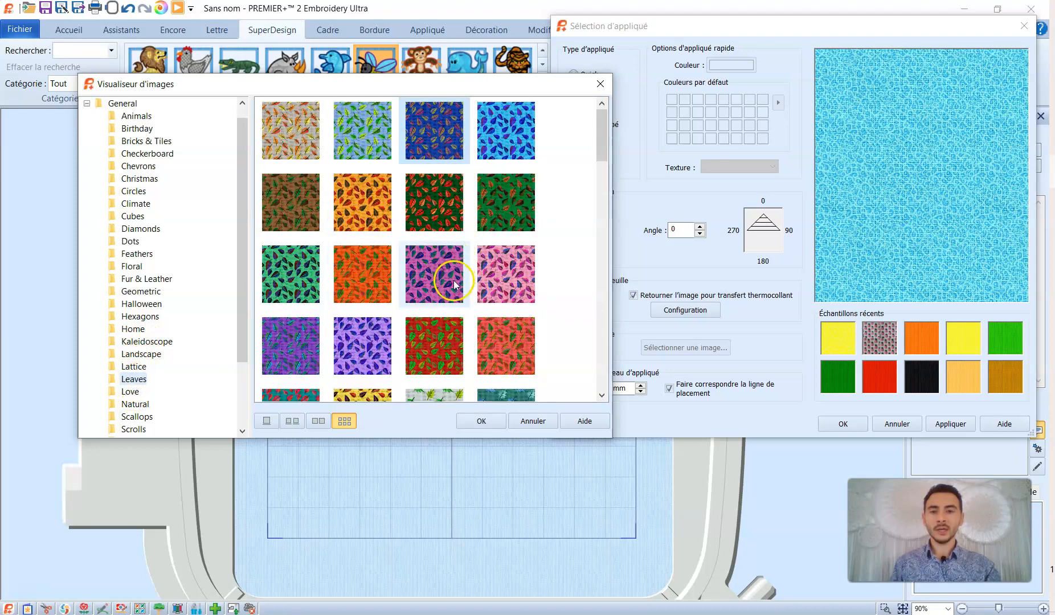
Step: Choose the green woven-line fabric from the Natural category, apply it to the bee's wings, and accept the appliqué settings
{"action": "left_click", "coordinate": [134, 404]}
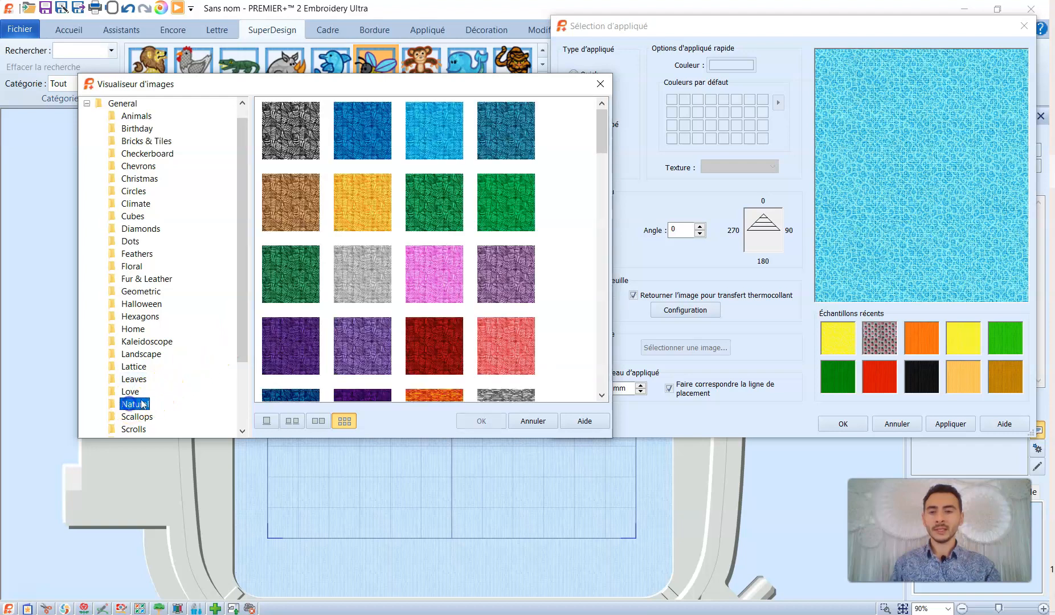
{"action": "left_click", "coordinate": [442, 209]}
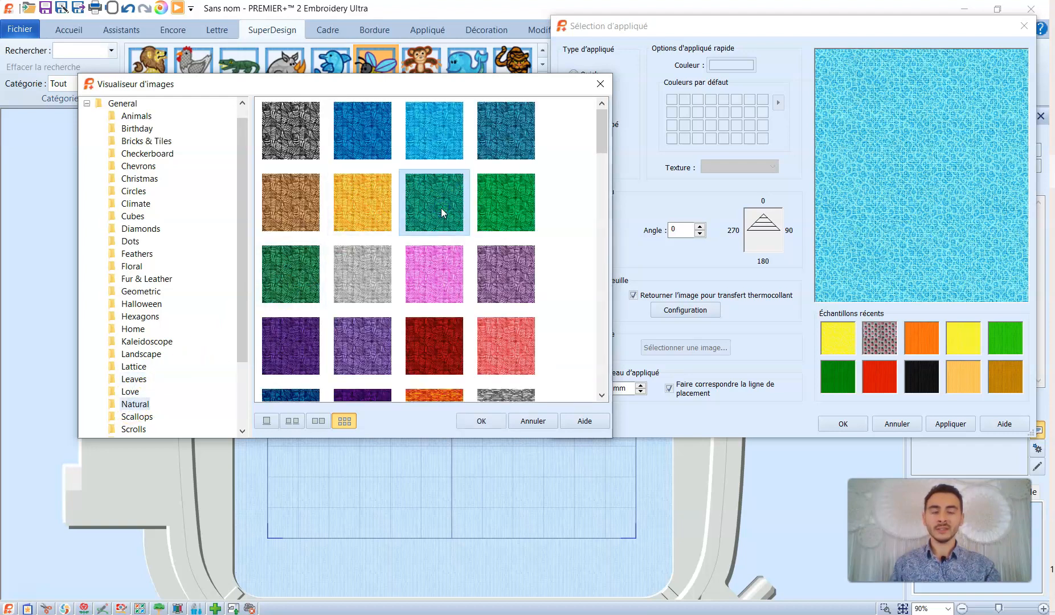
{"action": "left_click", "coordinate": [444, 208]}
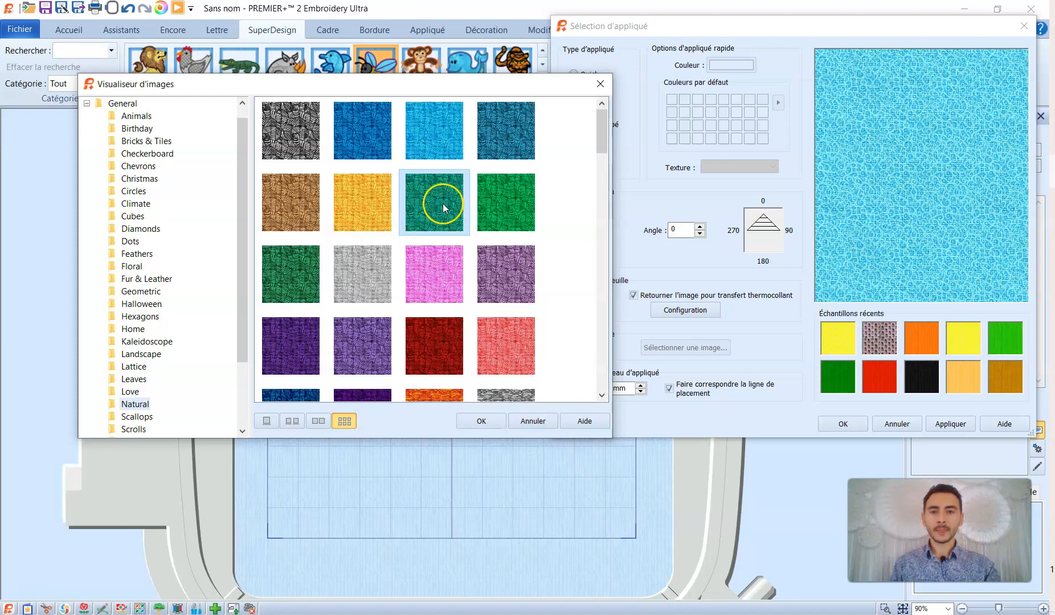
{"action": "left_click", "coordinate": [483, 423]}
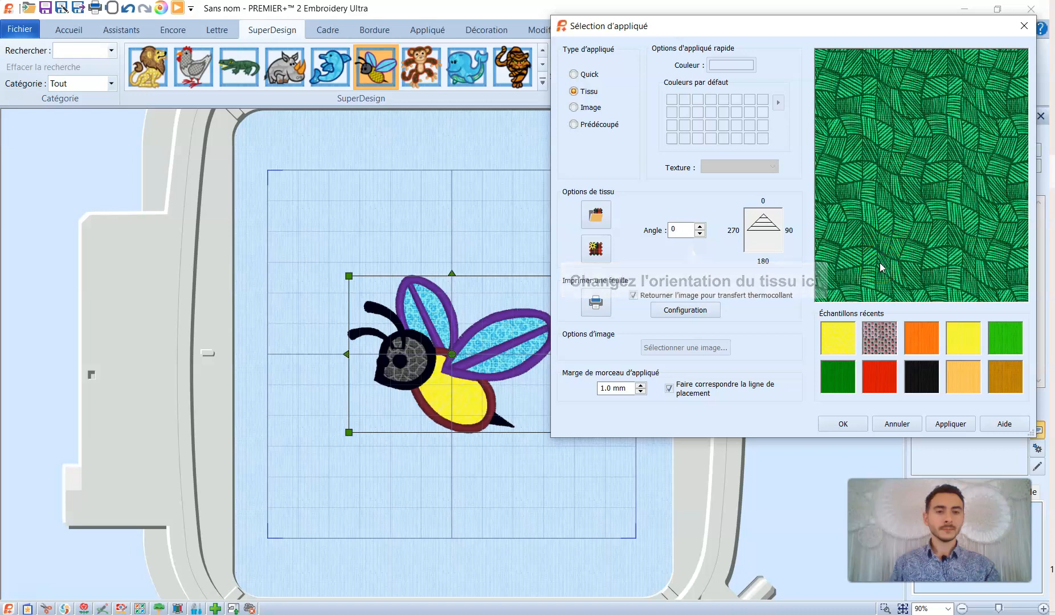
{"action": "left_click", "coordinate": [953, 426]}
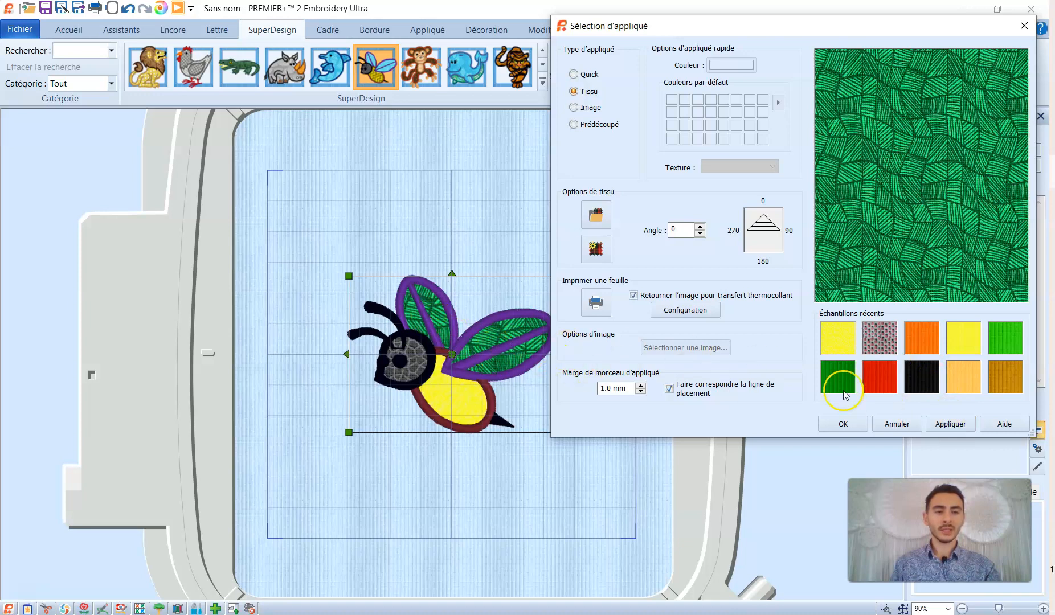
{"action": "left_click", "coordinate": [849, 426]}
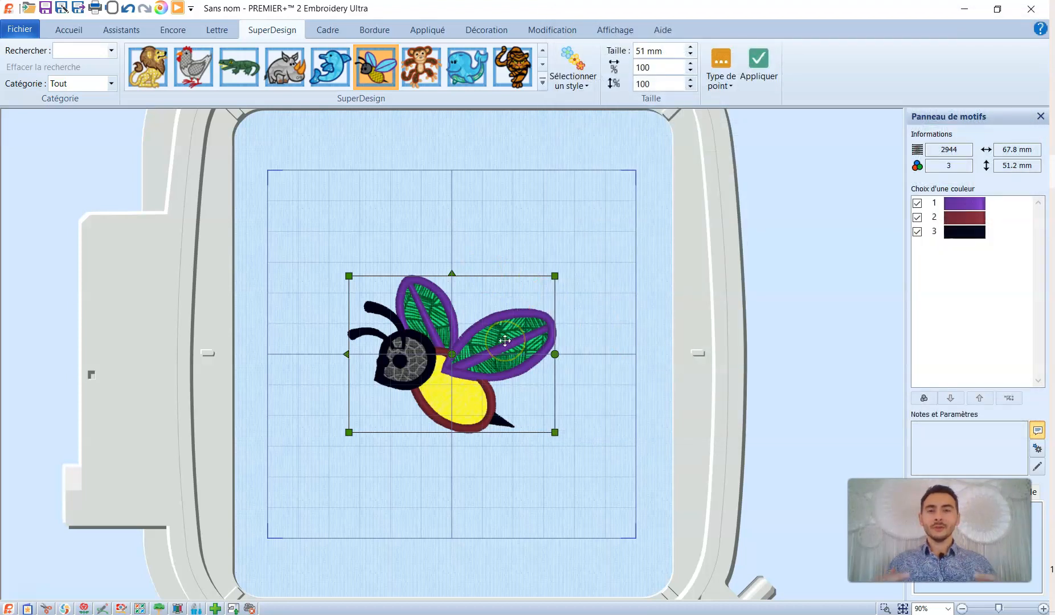